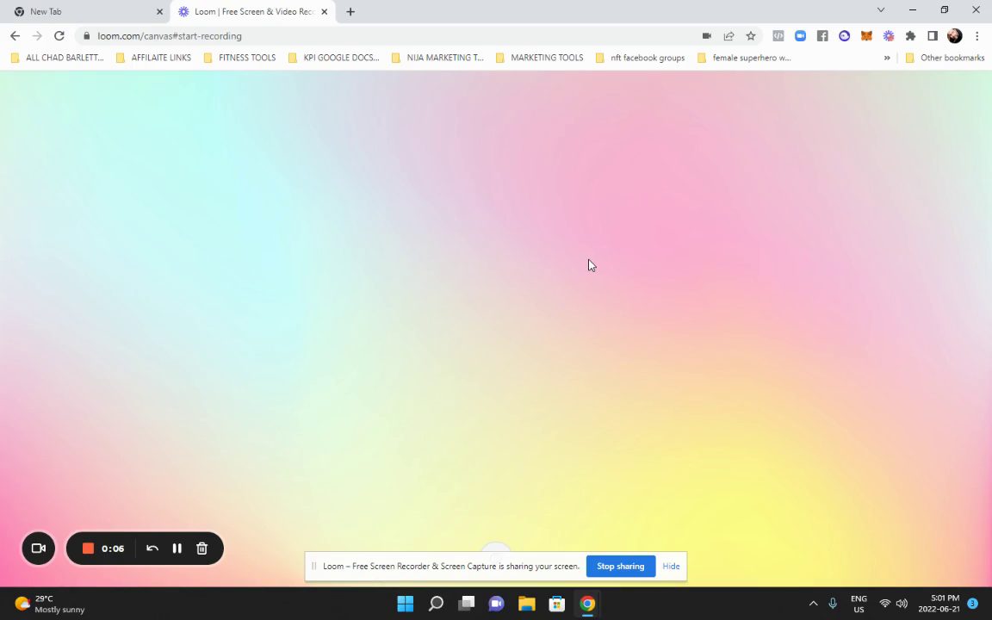
Switch to the SocialPilot window and examine the selected queued posts and their scheduled dates for Gordy's Boot Camp.
key(alt+Tab)
key(alt+Tab)
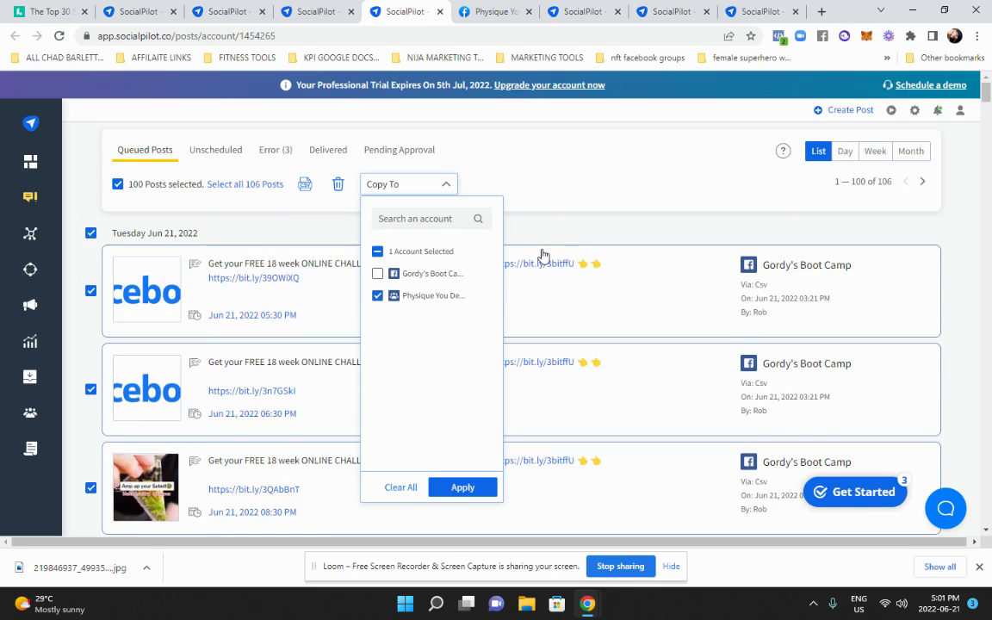
scroll(542, 256, down, 3)
scroll(543, 256, up, 3)
scroll(543, 256, down, 10)
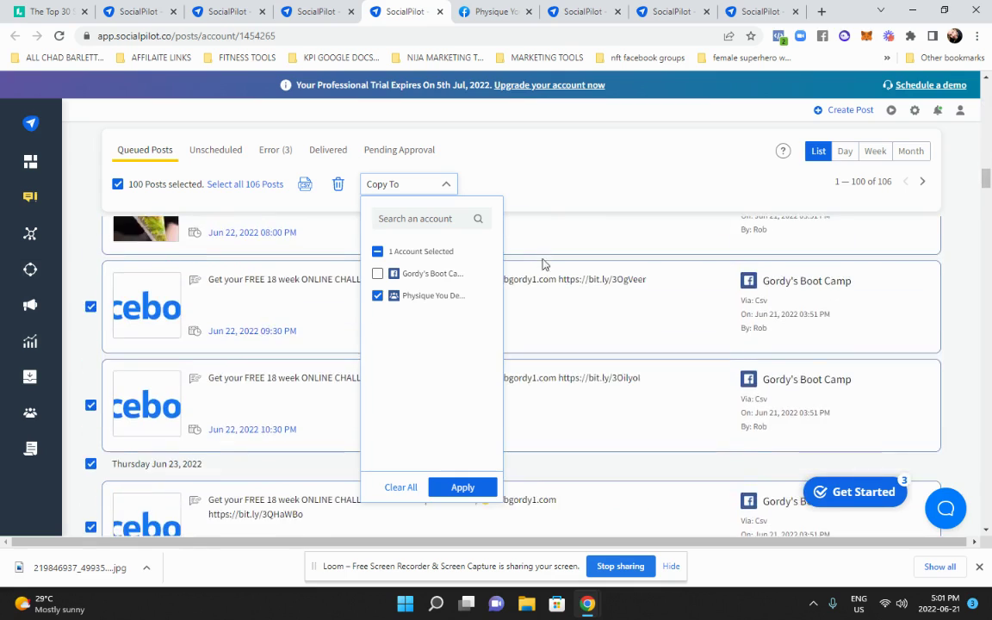
scroll(543, 265, down, 15)
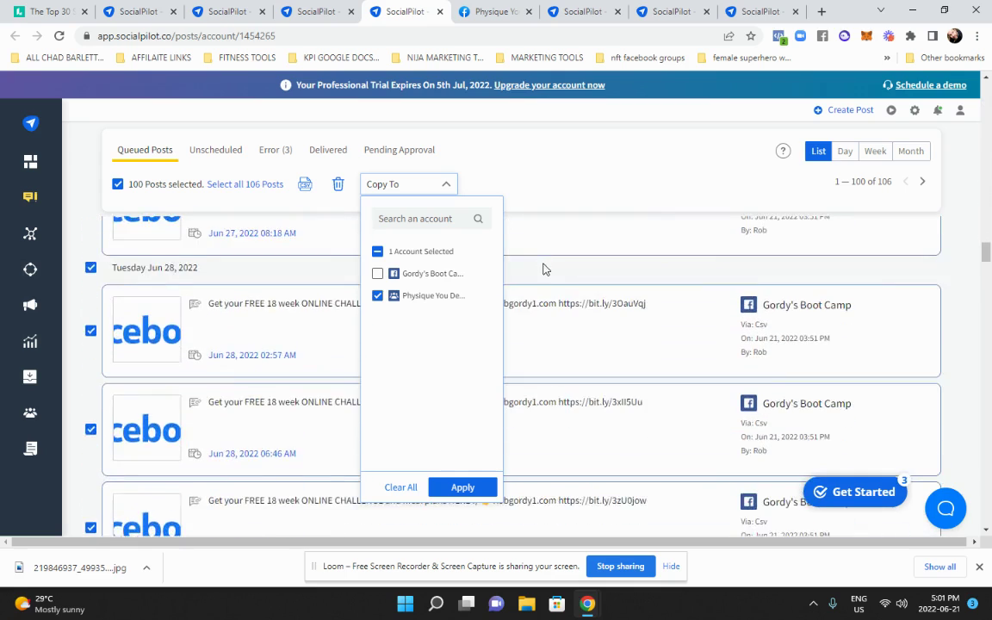
scroll(543, 270, down, 10)
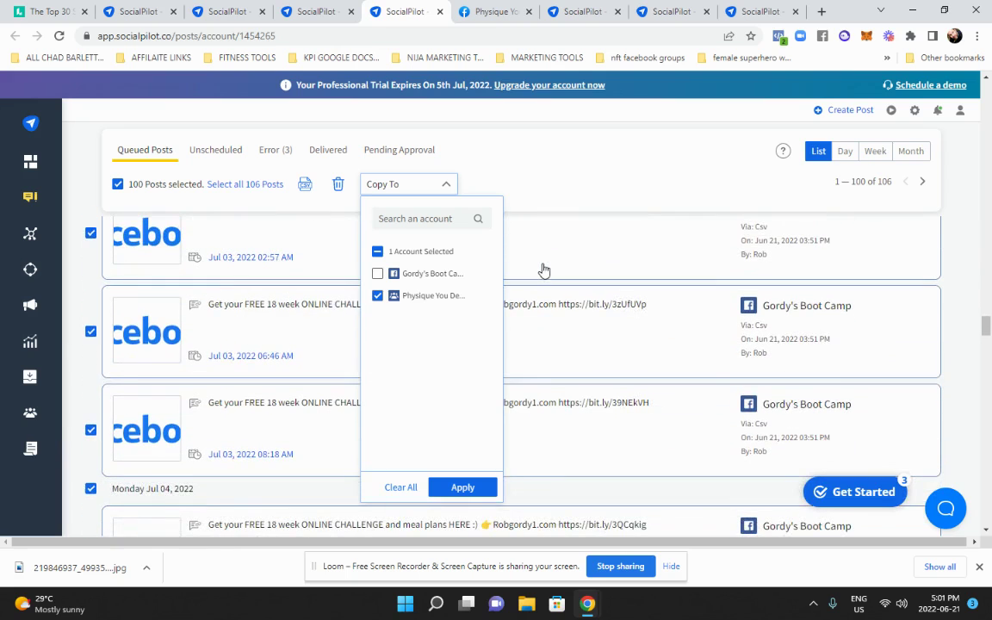
scroll(543, 270, down, 15)
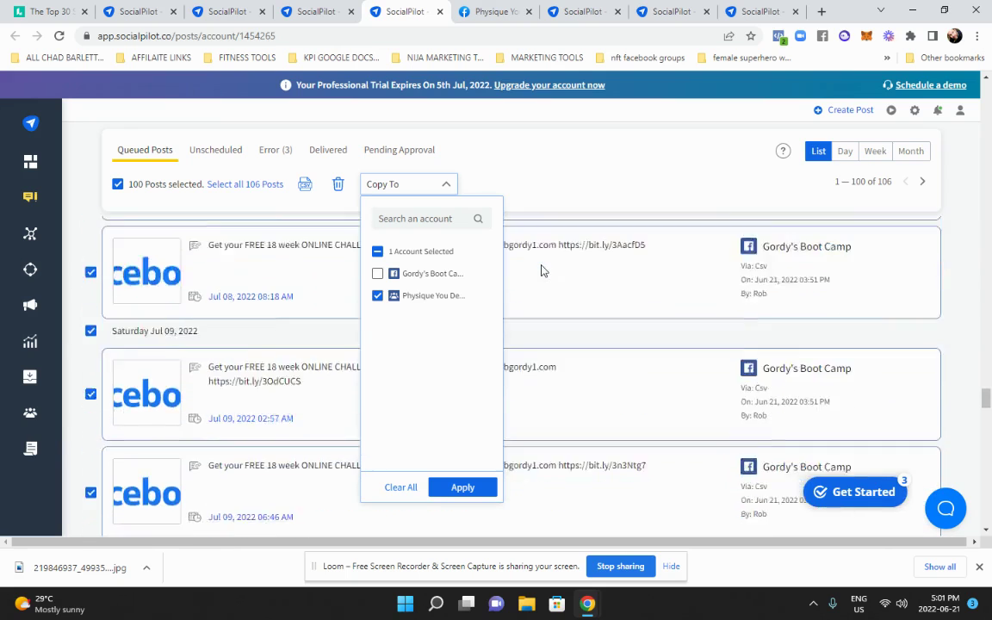
scroll(542, 271, down, 10)
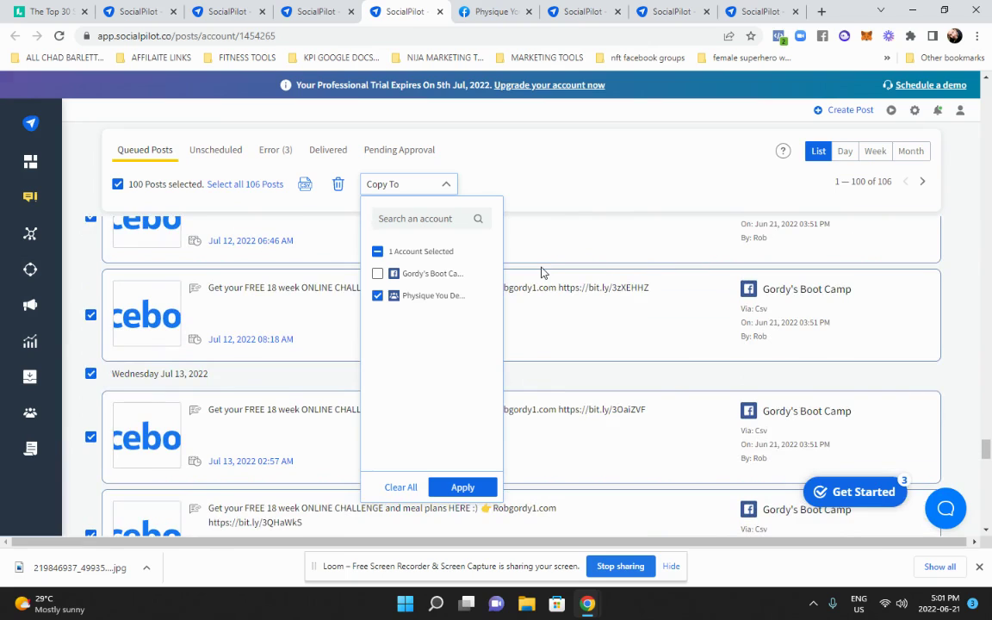
scroll(542, 273, up, 5)
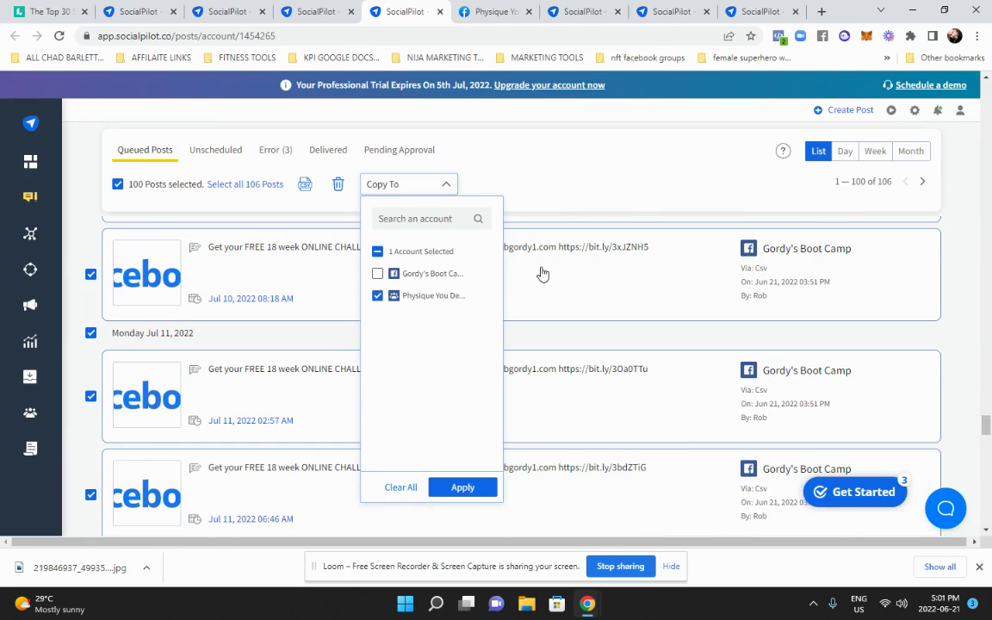
scroll(543, 274, up, 15)
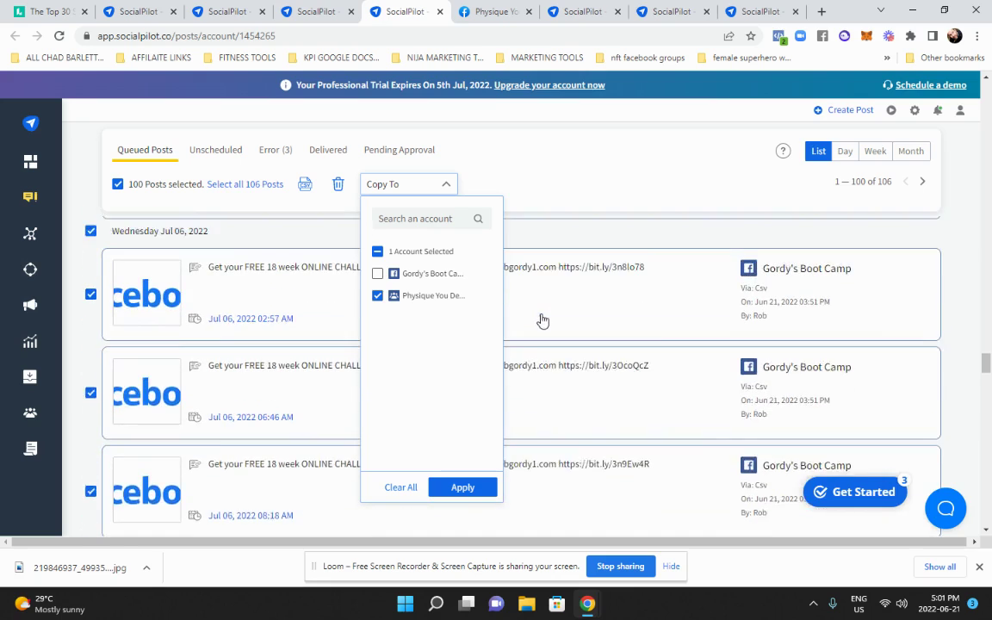
scroll(534, 311, up, 15)
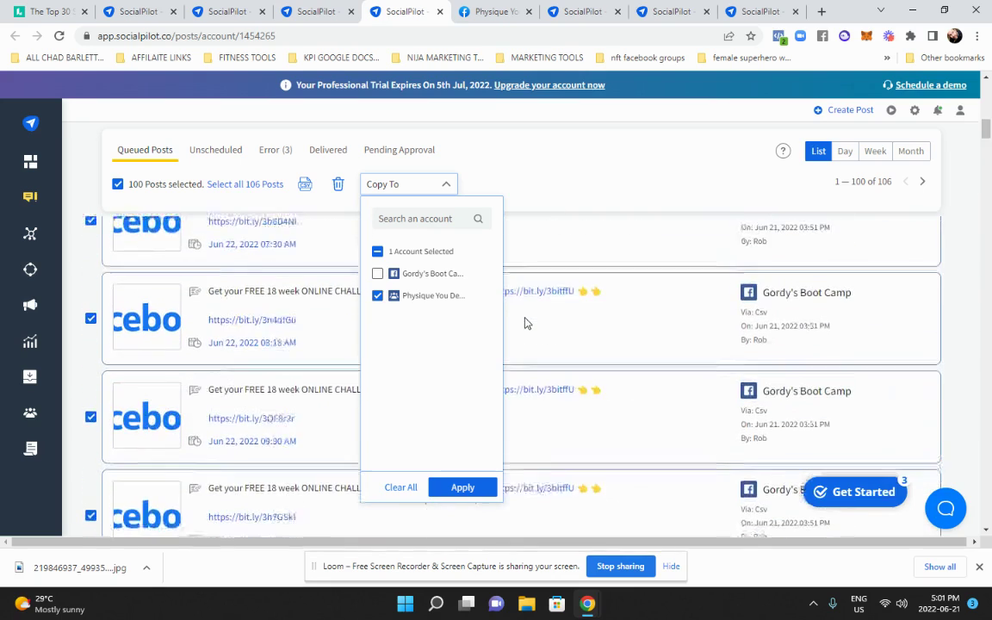
scroll(551, 327, down, 20)
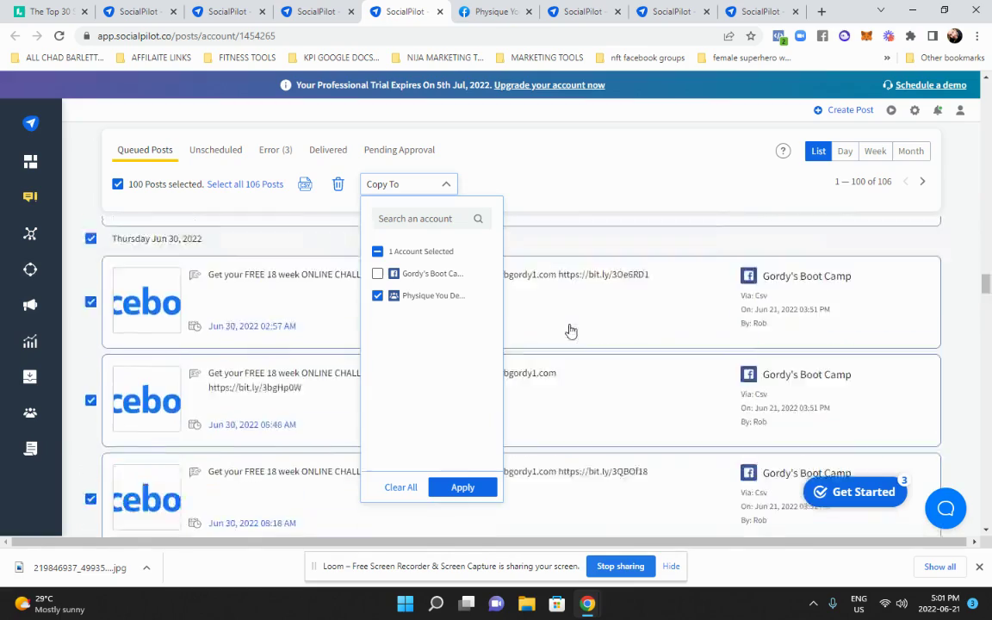
scroll(558, 326, up, 20)
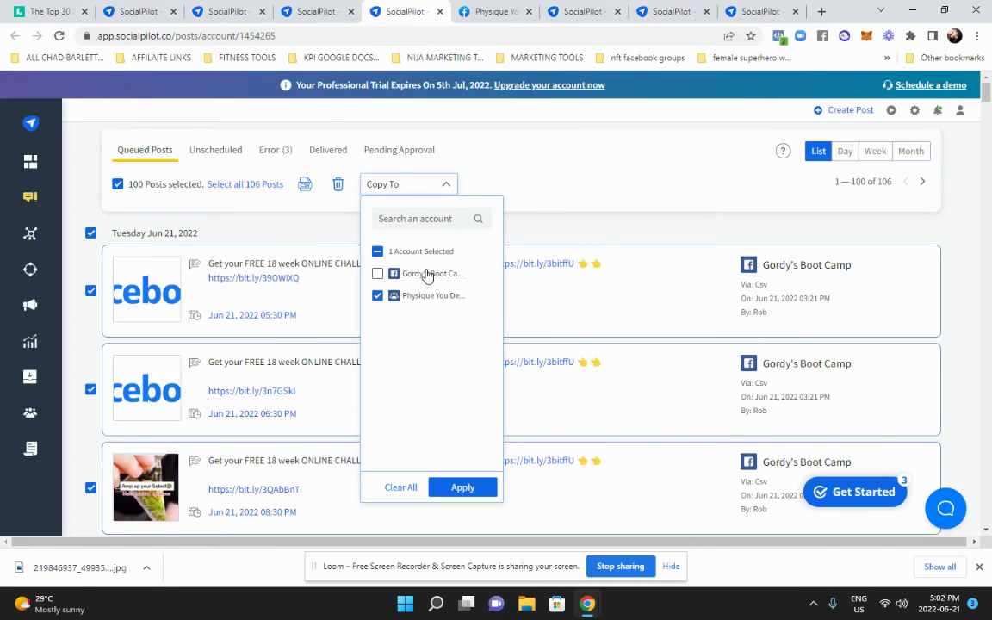
click(580, 199)
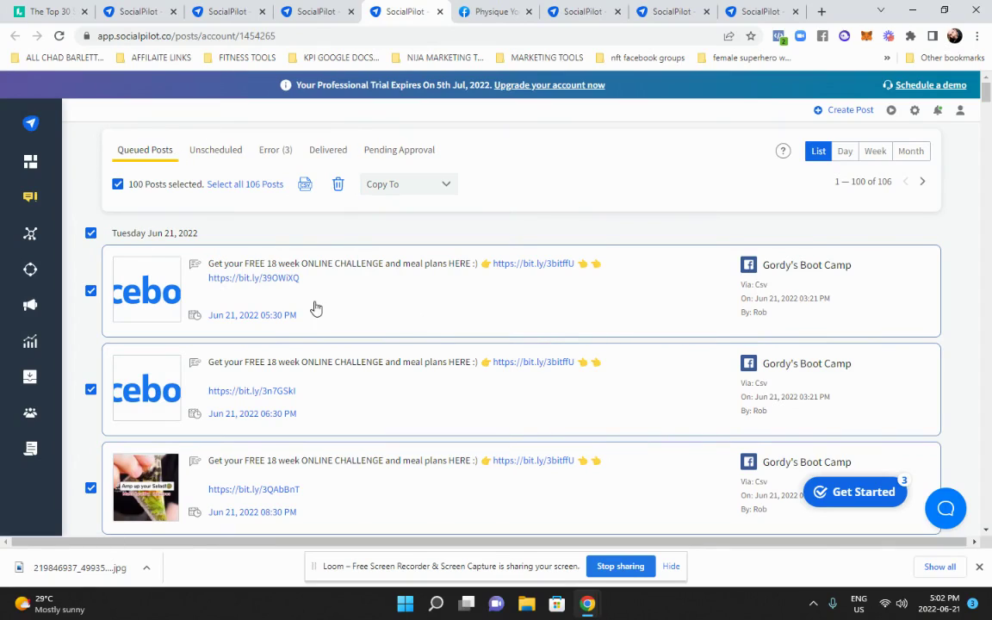
scroll(313, 312, down, 20)
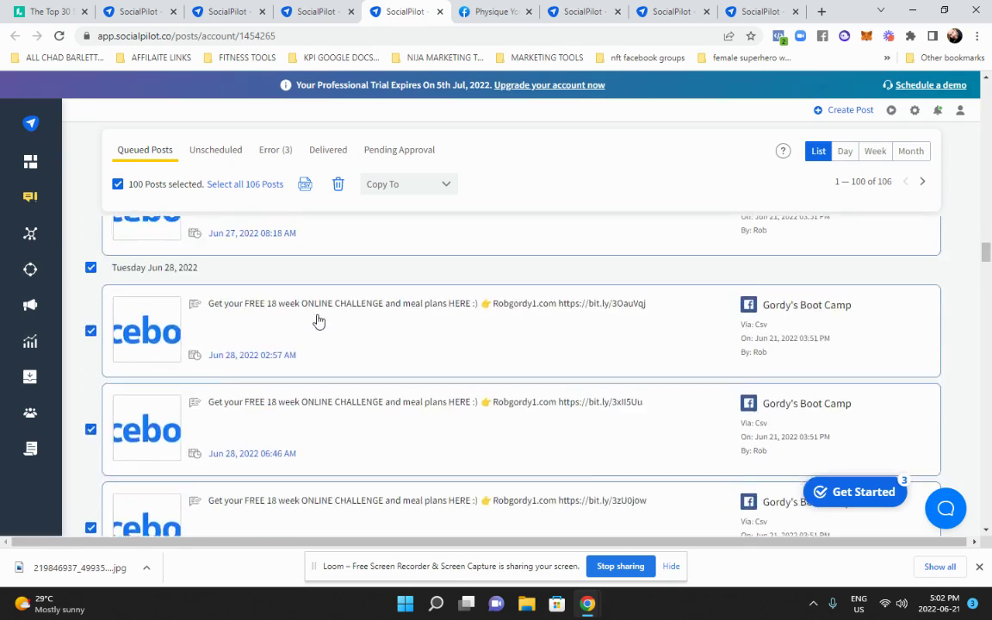
scroll(319, 321, down, 20)
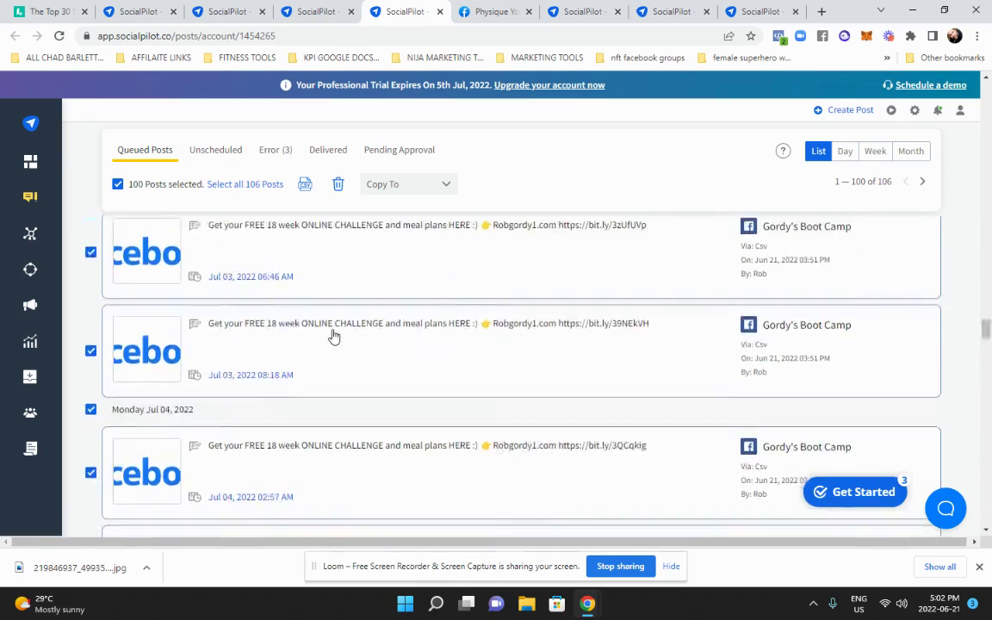
scroll(333, 337, up, 20)
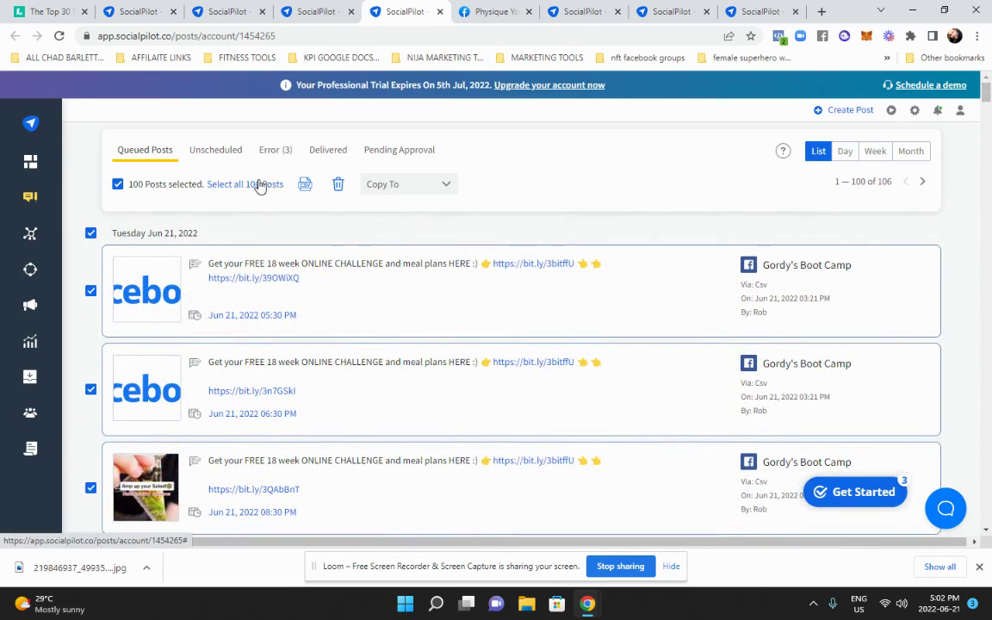
Copy the 100 selected queued posts to the Physique You Deserve group account, then look over the queue.
click(429, 185)
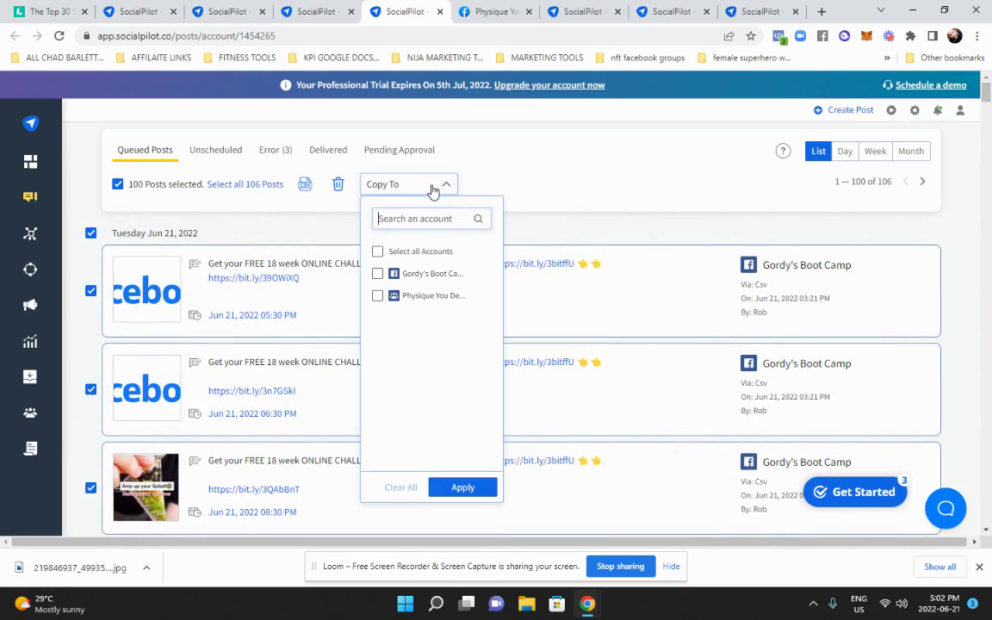
click(378, 297)
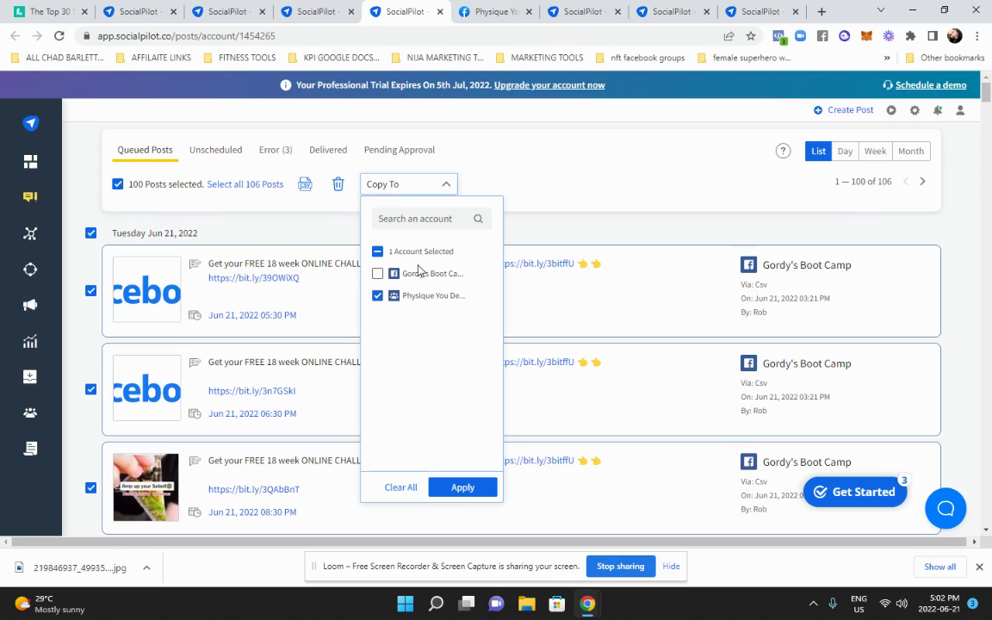
click(465, 489)
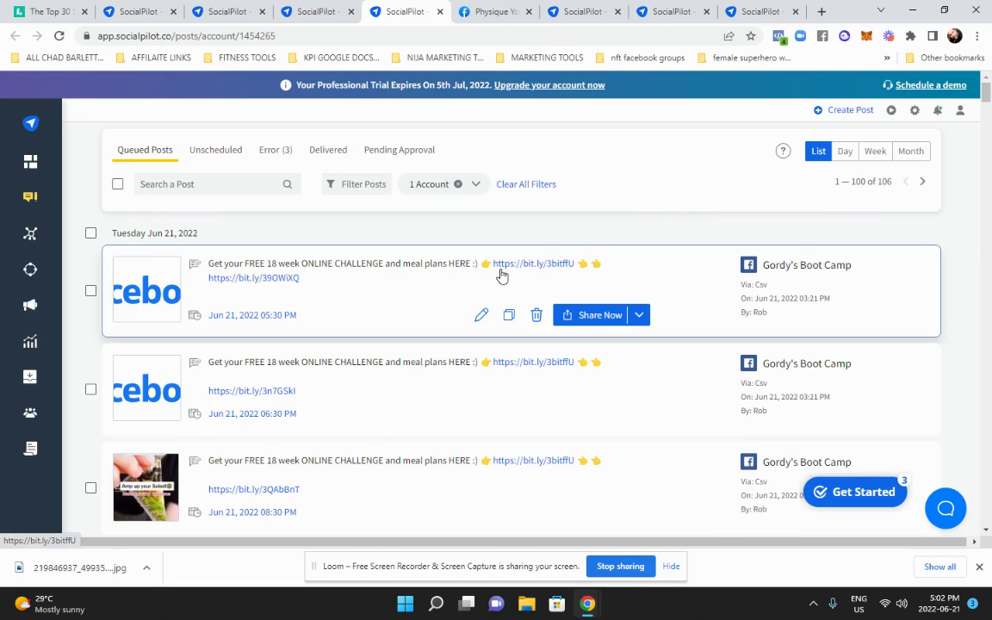
scroll(547, 283, down, 10)
scroll(547, 282, down, 10)
scroll(547, 282, up, 20)
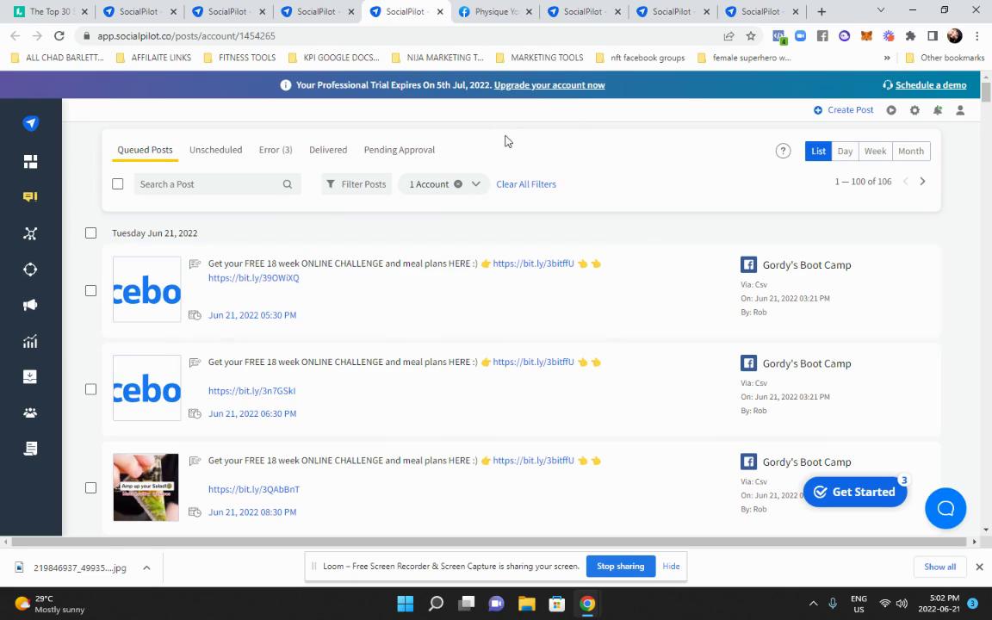
Open the page for connecting a new social account and look over the available networks.
mouse_move(33, 174)
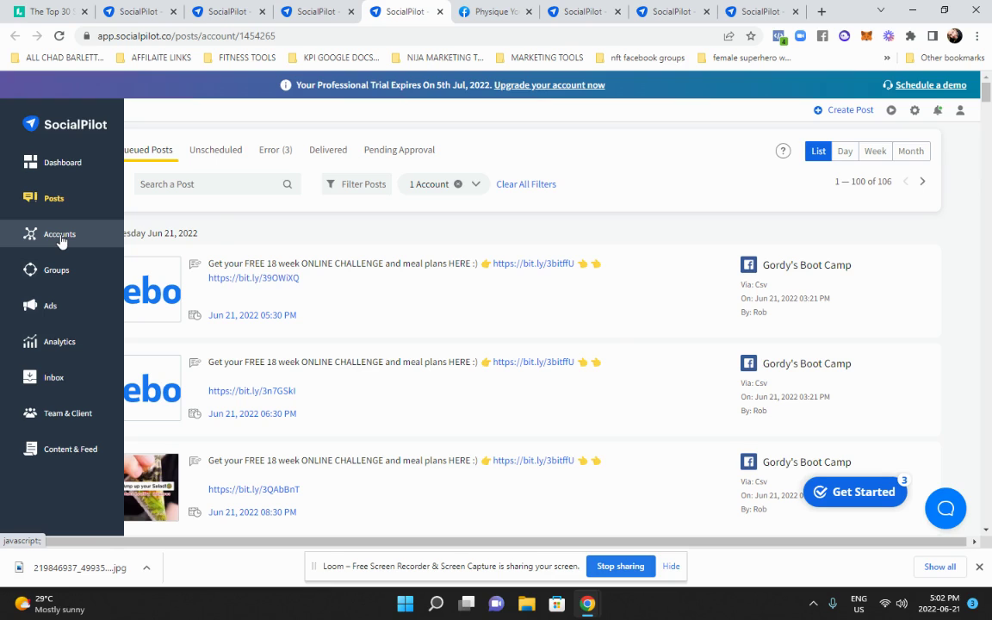
mouse_move(60, 241)
click(154, 231)
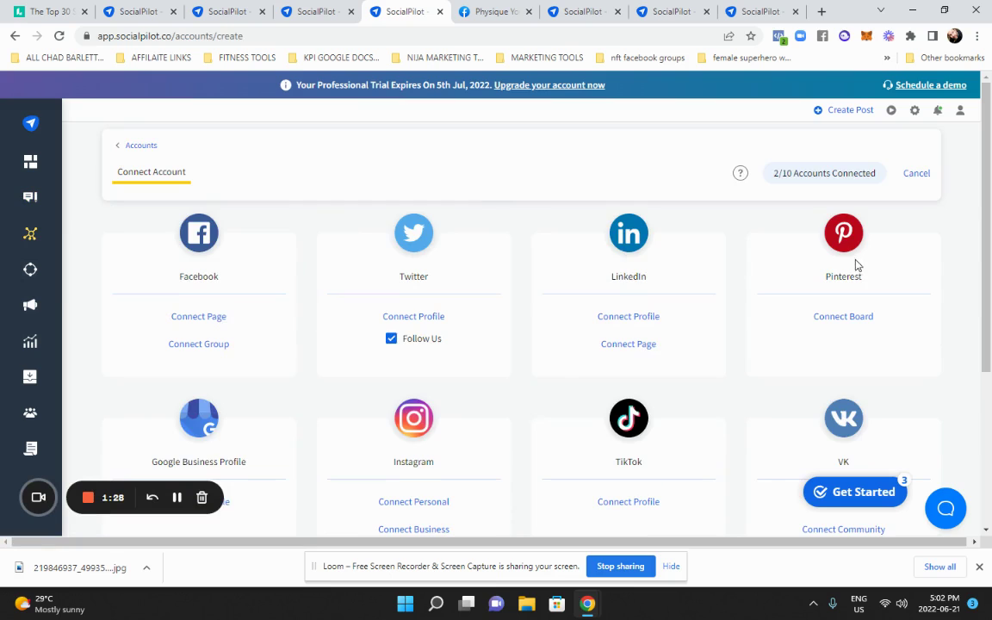
scroll(395, 470, down, 3)
scroll(405, 250, up, 3)
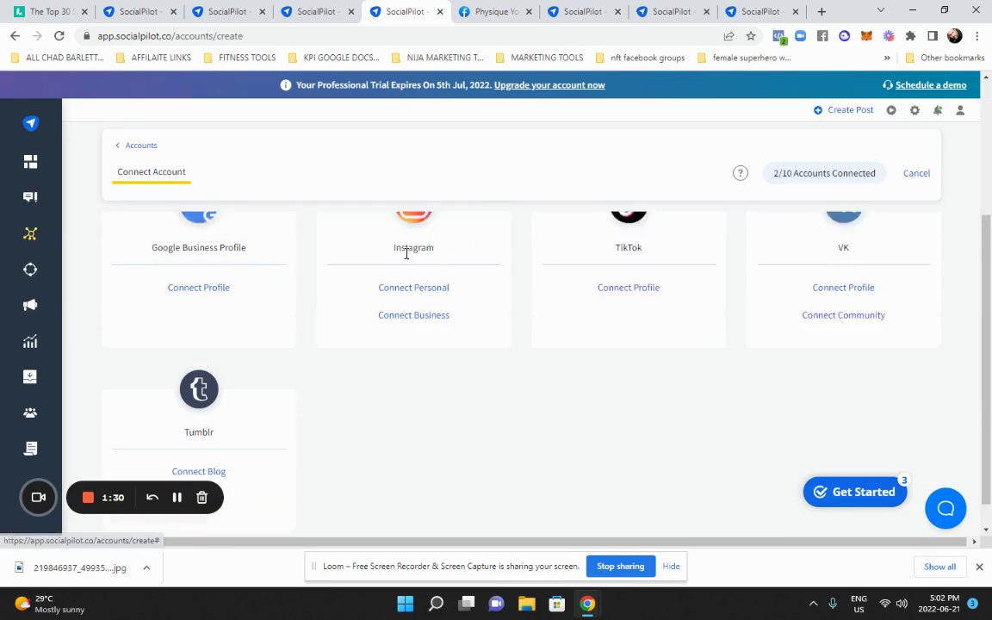
Start an Instagram business connection, entering the Facebook account password and granting SocialPilot the requested Instagram access.
click(408, 529)
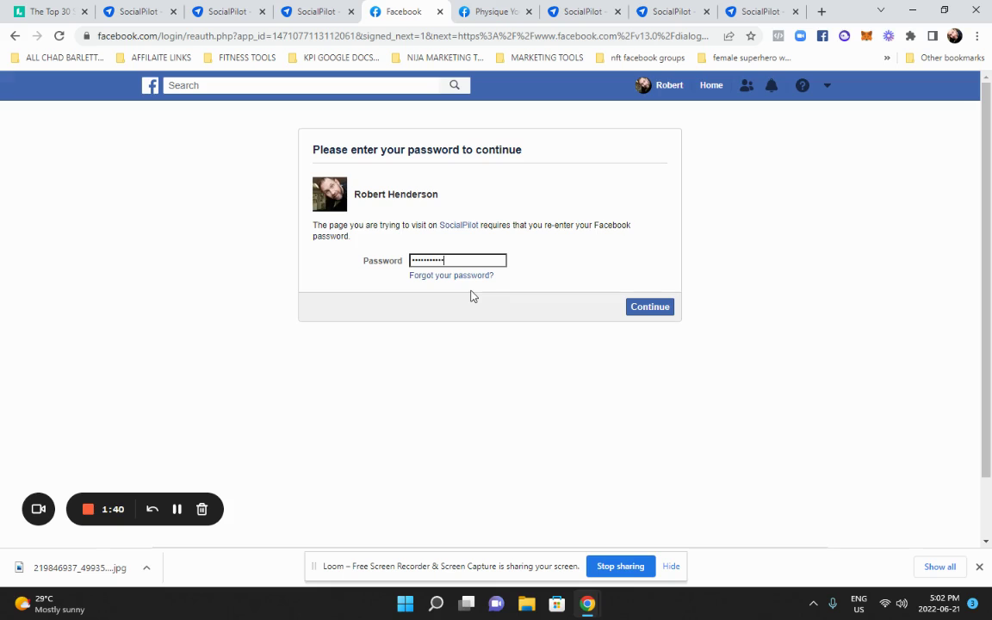
click(644, 310)
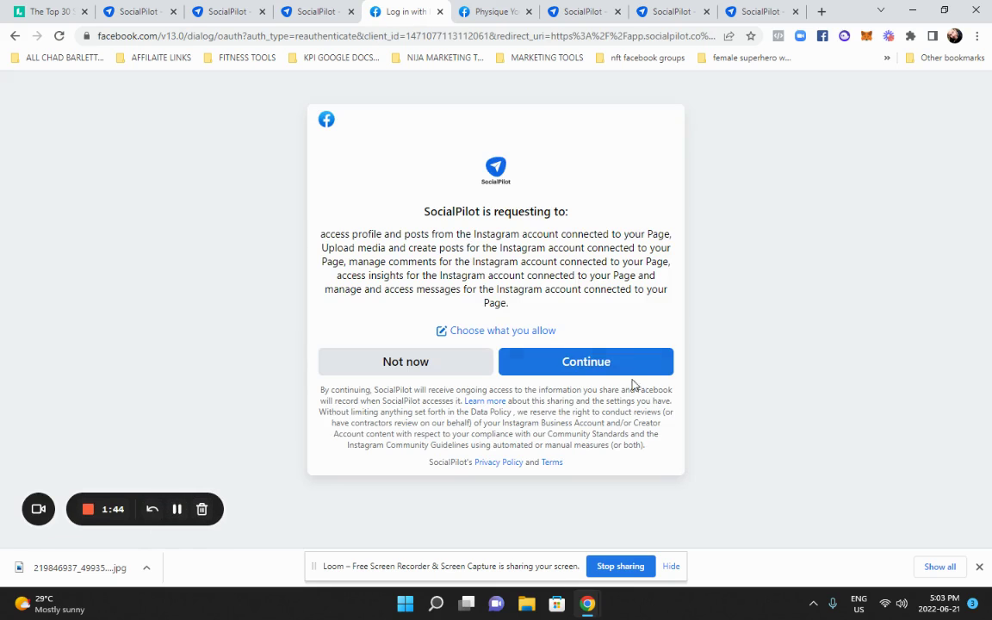
click(586, 363)
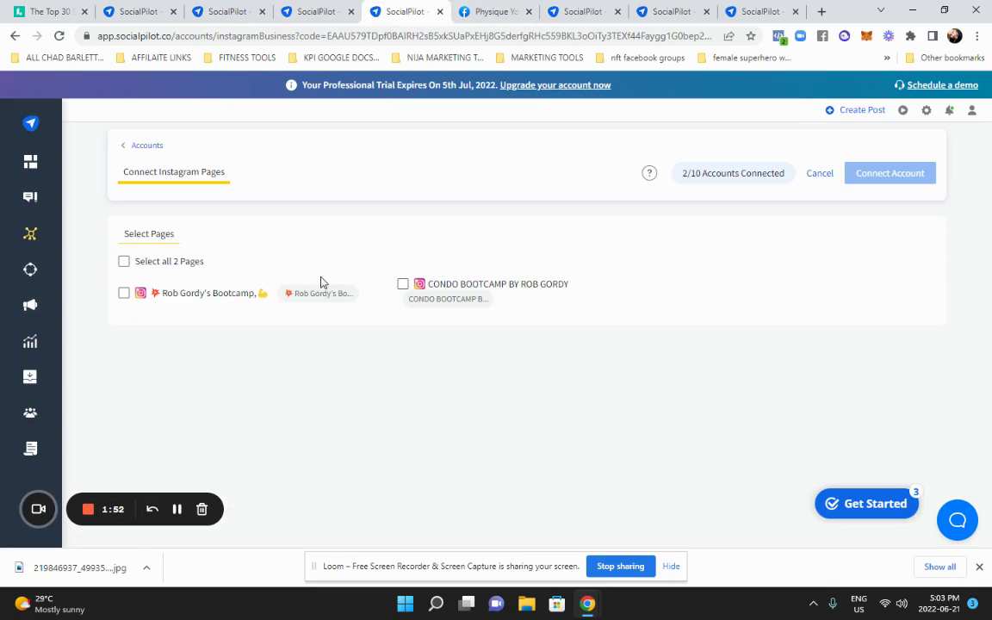
Select both listed Instagram bootcamp pages and connect them to SocialPilot.
click(404, 285)
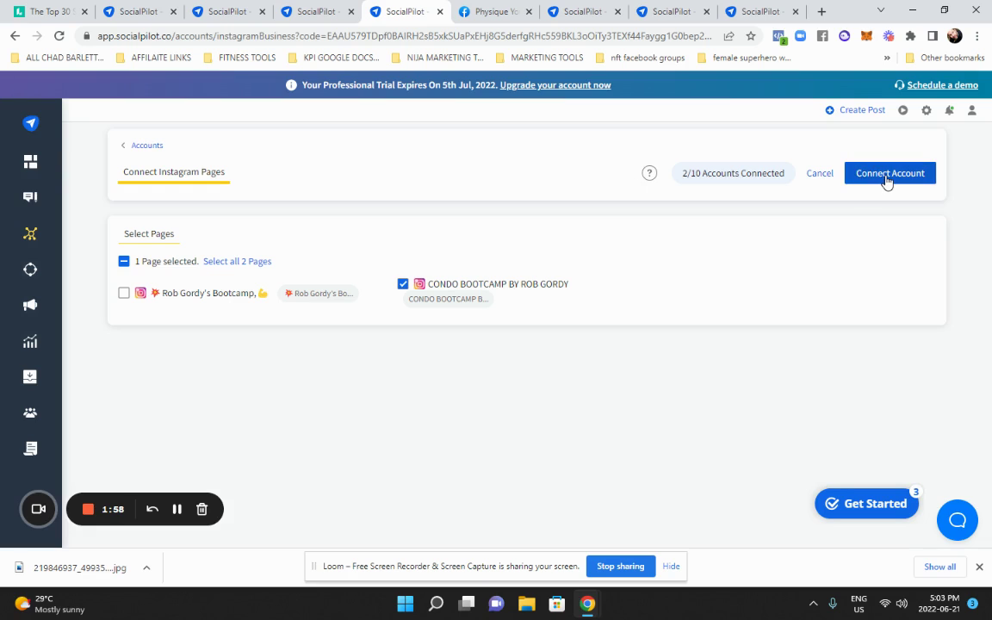
click(124, 293)
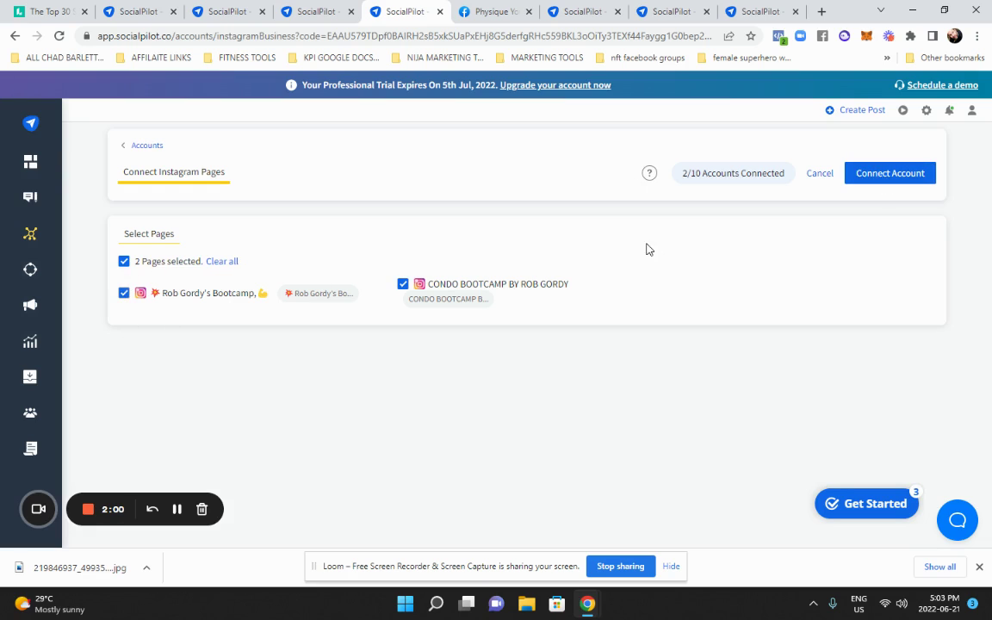
click(888, 175)
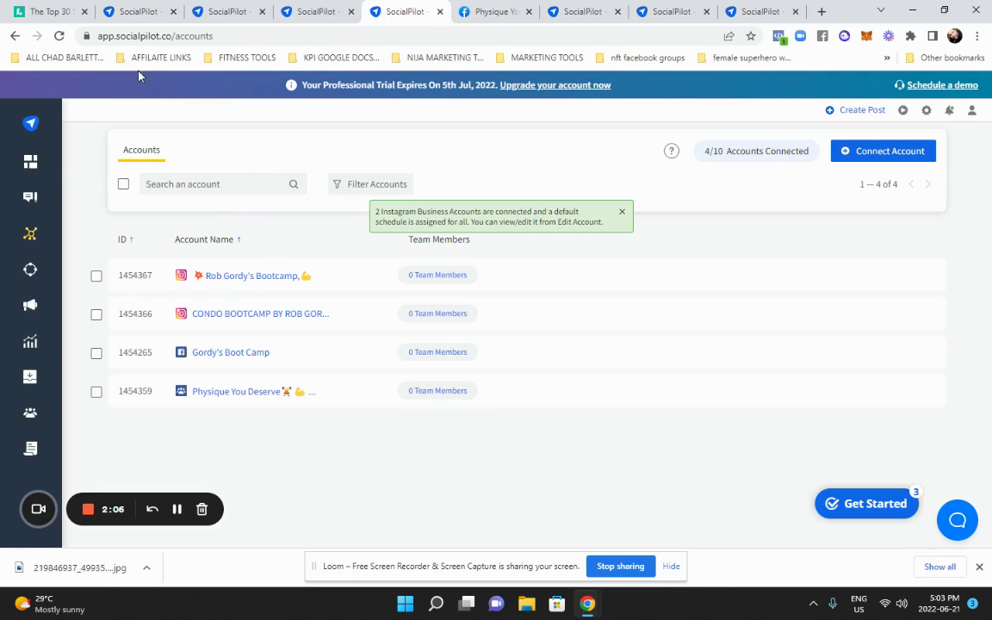
Switch to the Gordy's Boot Camp Facebook page and examine the recent posts published there by SocialPilot.
click(592, 6)
key(alt+Tab)
key(alt+Tab)
key(alt+Tab)
key(alt+Tab)
key(alt+Tab)
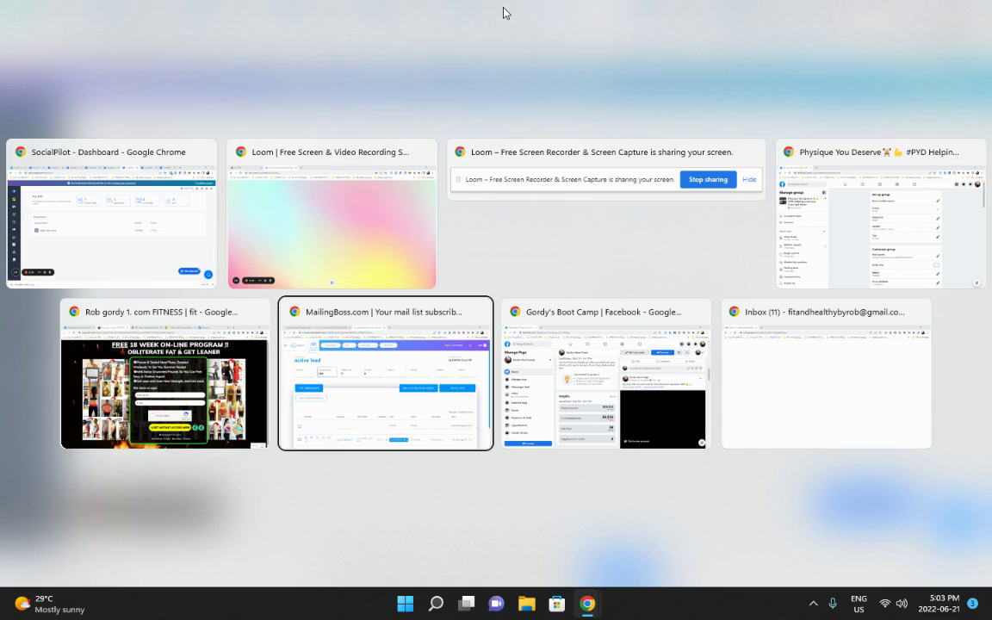
key(alt+Tab)
scroll(679, 274, up, 10)
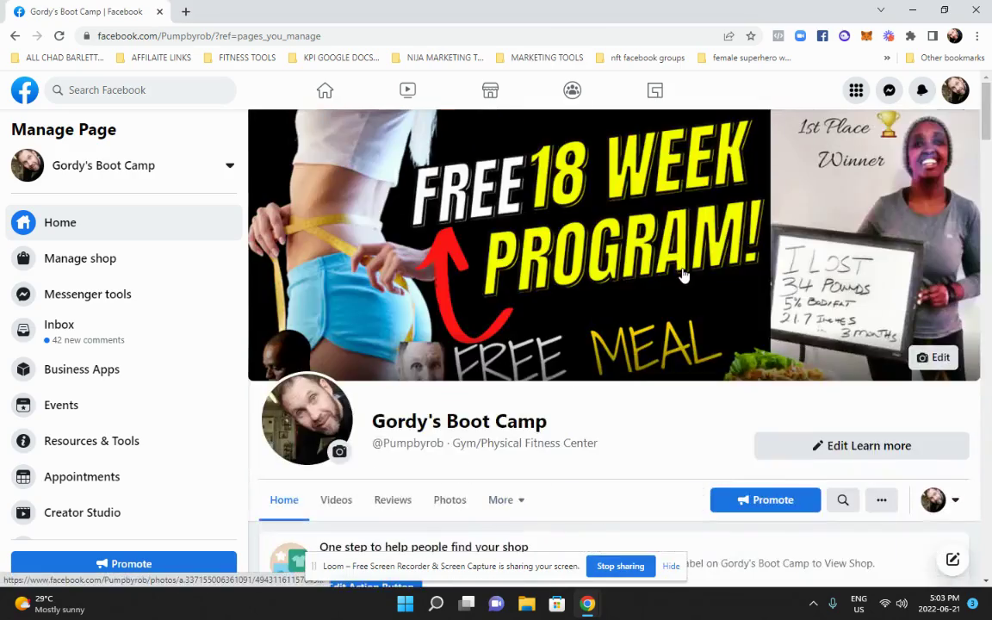
scroll(682, 274, down, 7)
scroll(682, 270, up, 3)
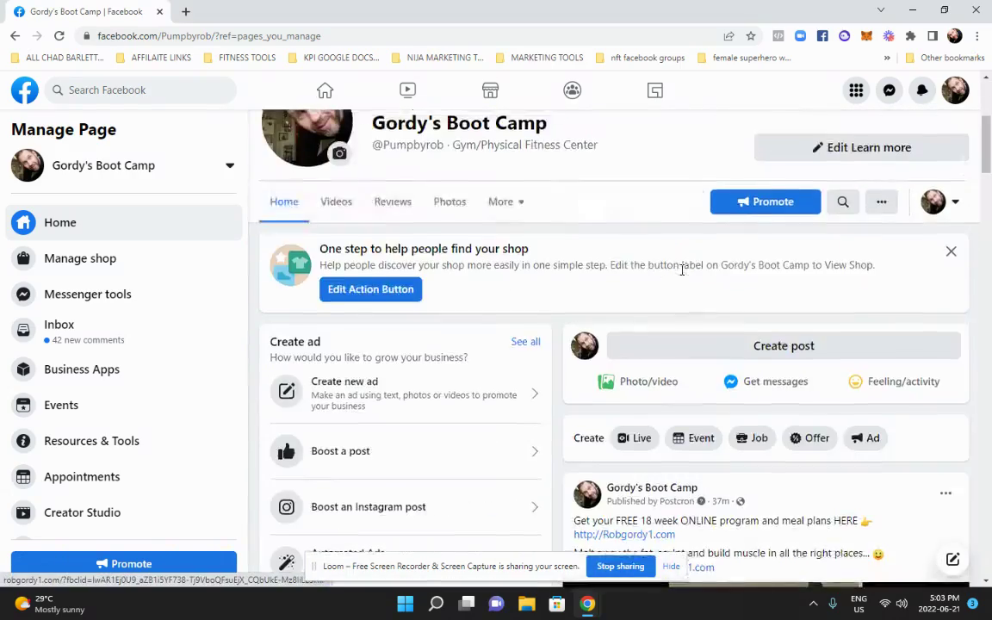
scroll(683, 269, down, 3)
scroll(657, 274, down, 3)
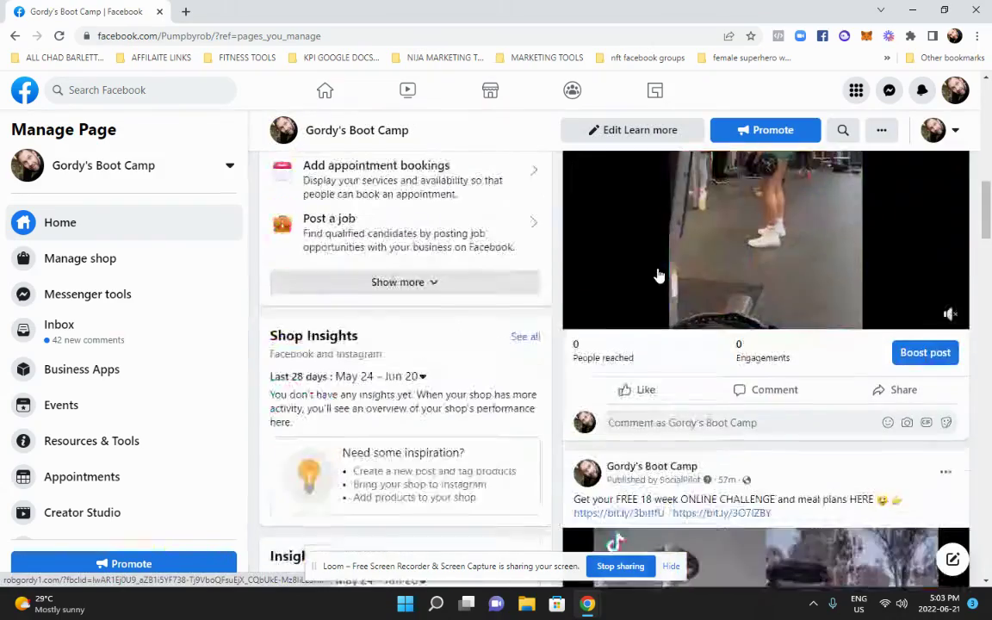
scroll(657, 273, down, 3)
scroll(639, 284, down, 3)
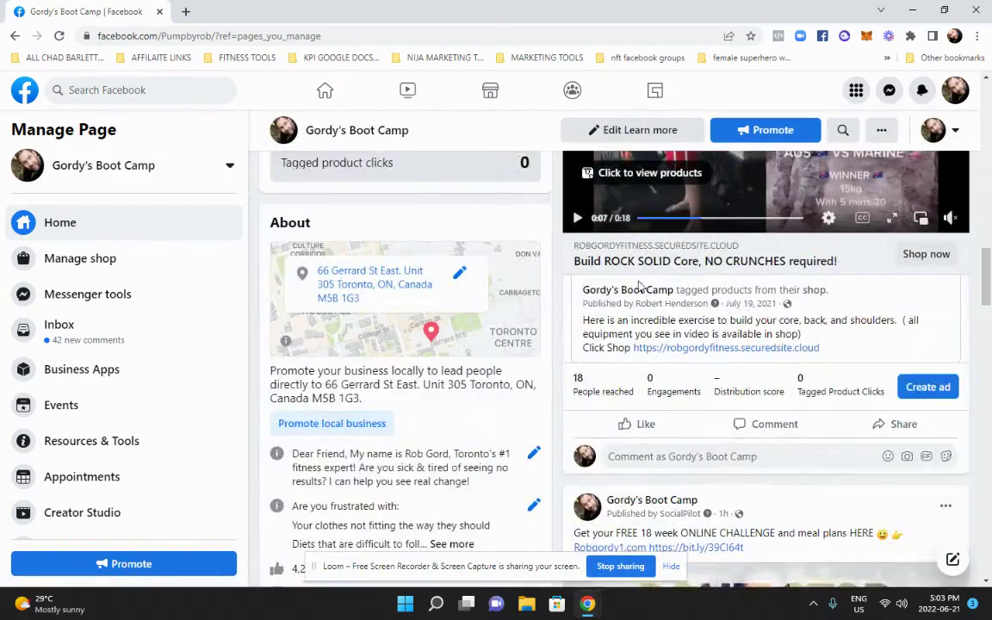
scroll(656, 349, down, 8)
scroll(663, 349, up, 3)
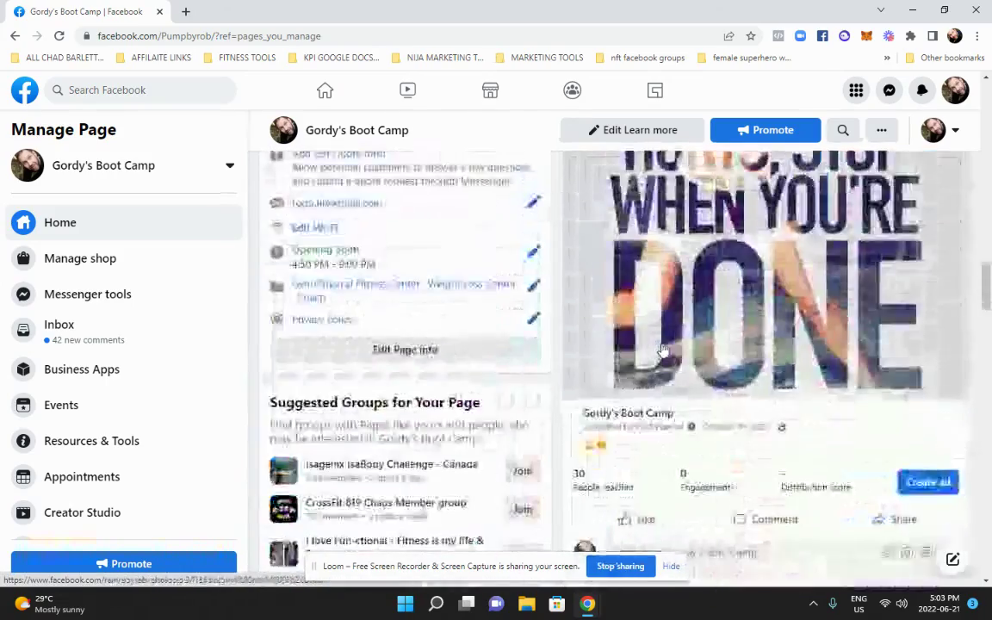
scroll(668, 348, down, 10)
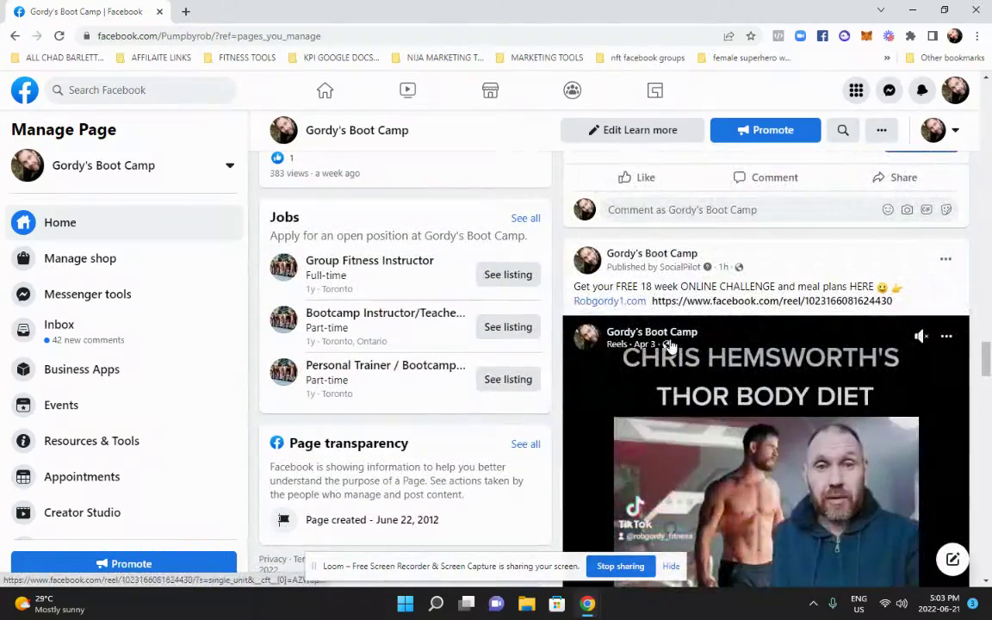
Look through the older posts on the Gordy's Boot Camp page and open the linked free 18 week online program page.
scroll(668, 344, down, 12)
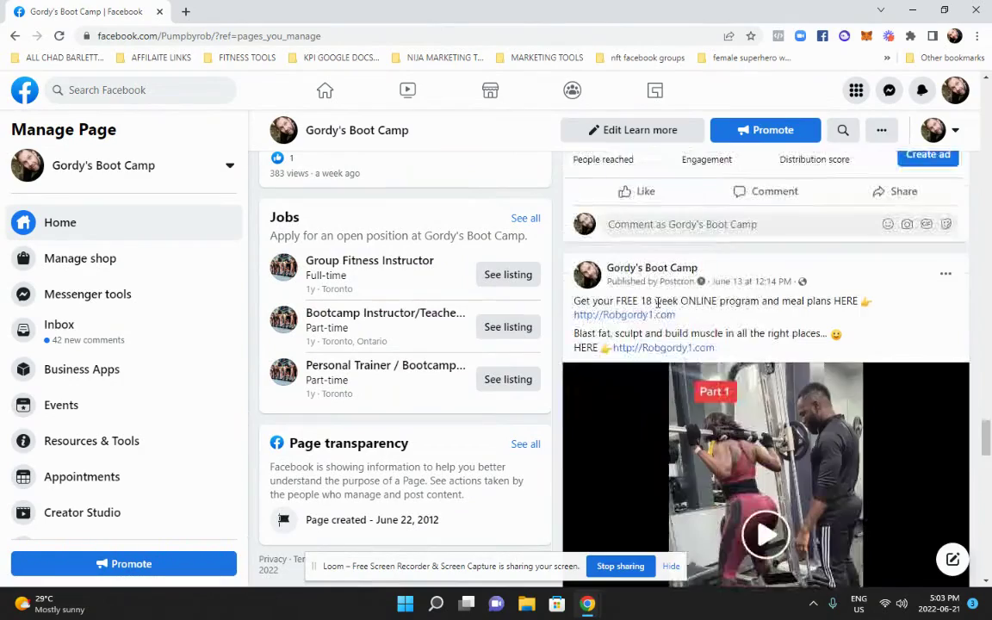
scroll(663, 320, up, 3)
scroll(638, 323, down, 3)
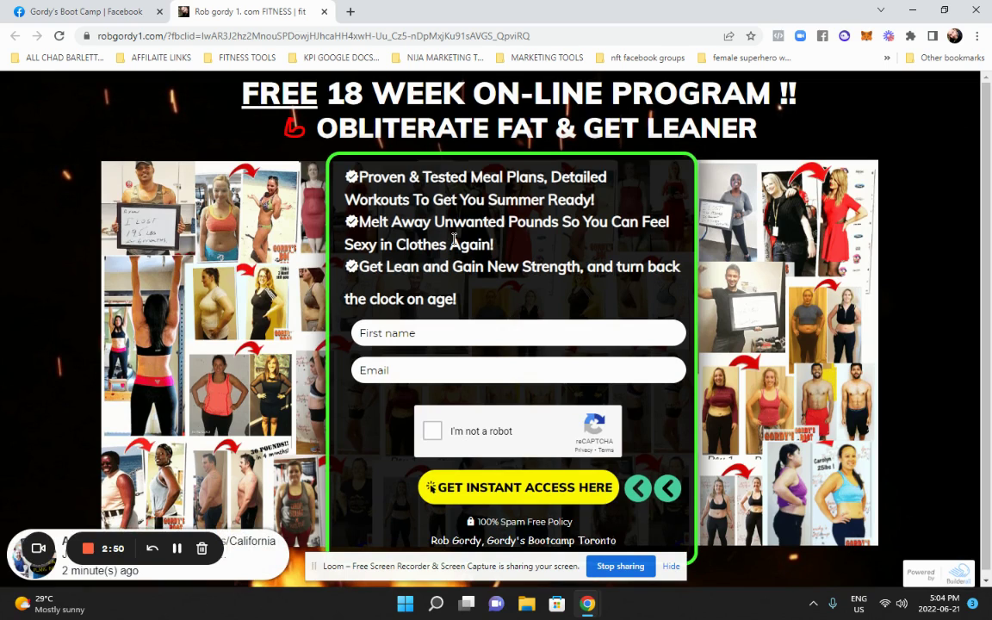
Switch back to SocialPilot and open youtube.com in a new browser window.
key(alt+Tab)
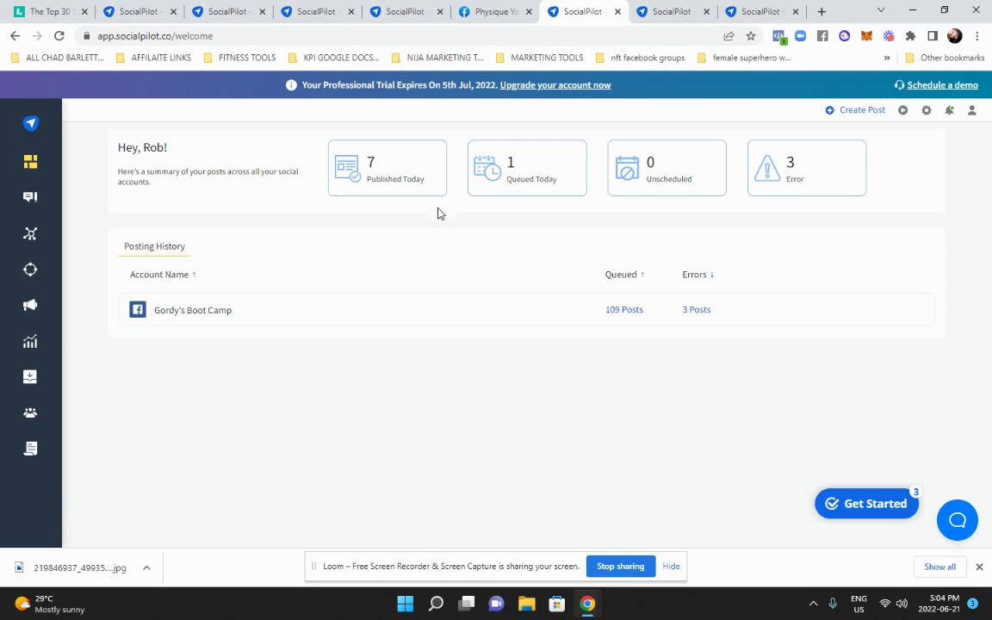
right_click(587, 604)
click(539, 474)
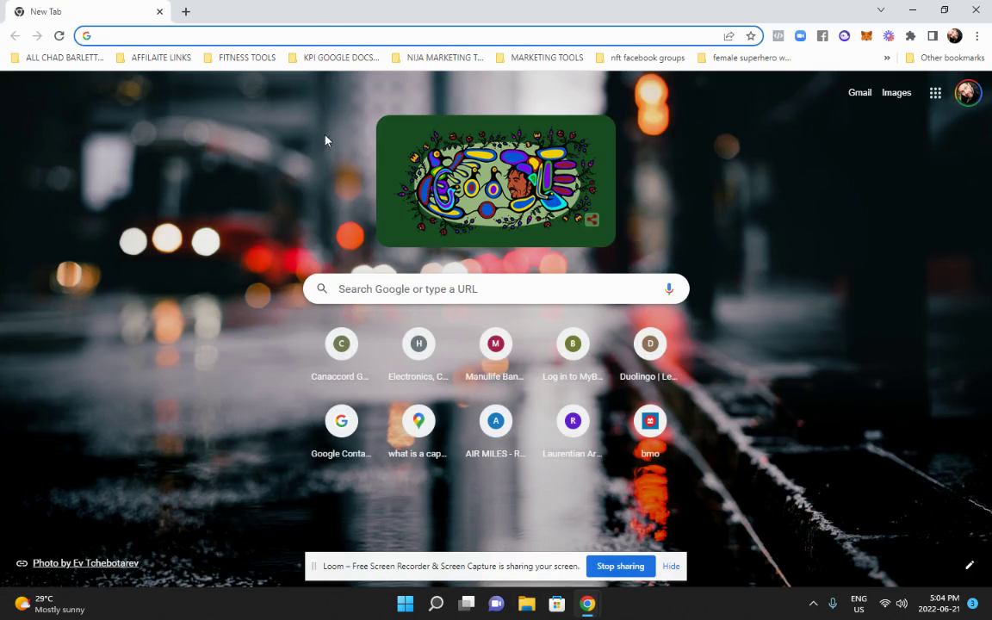
text(youtube.com)
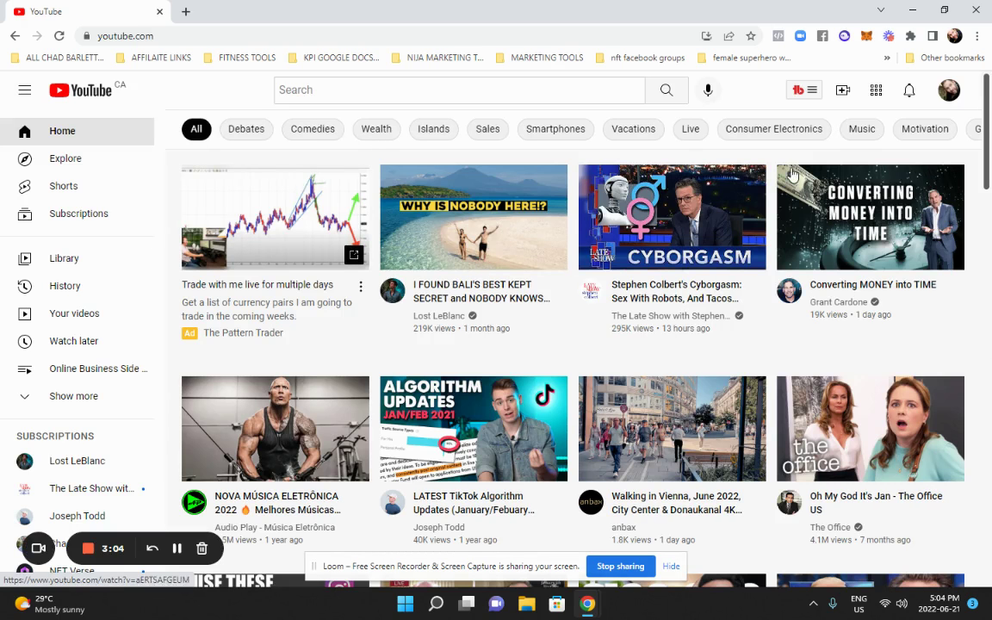
Search YouTube for "fitness".
click(943, 98)
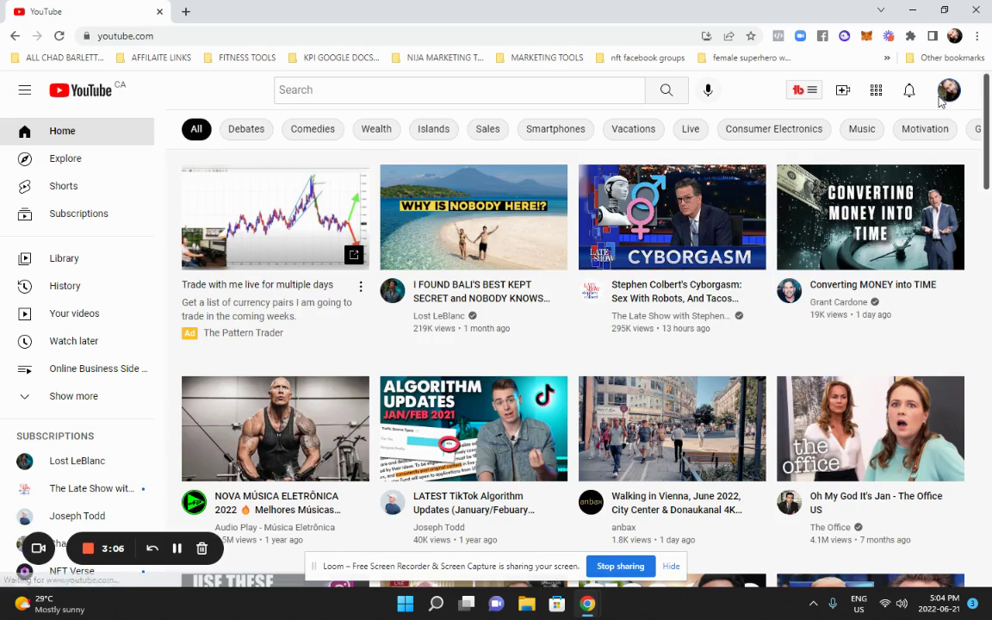
click(386, 88)
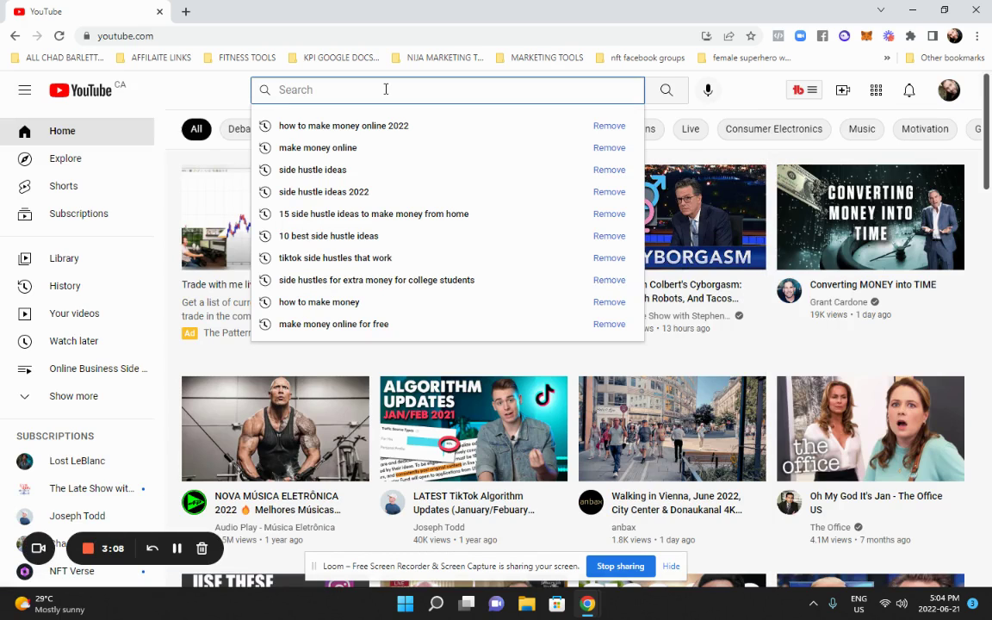
text(fitness)
key(Return)
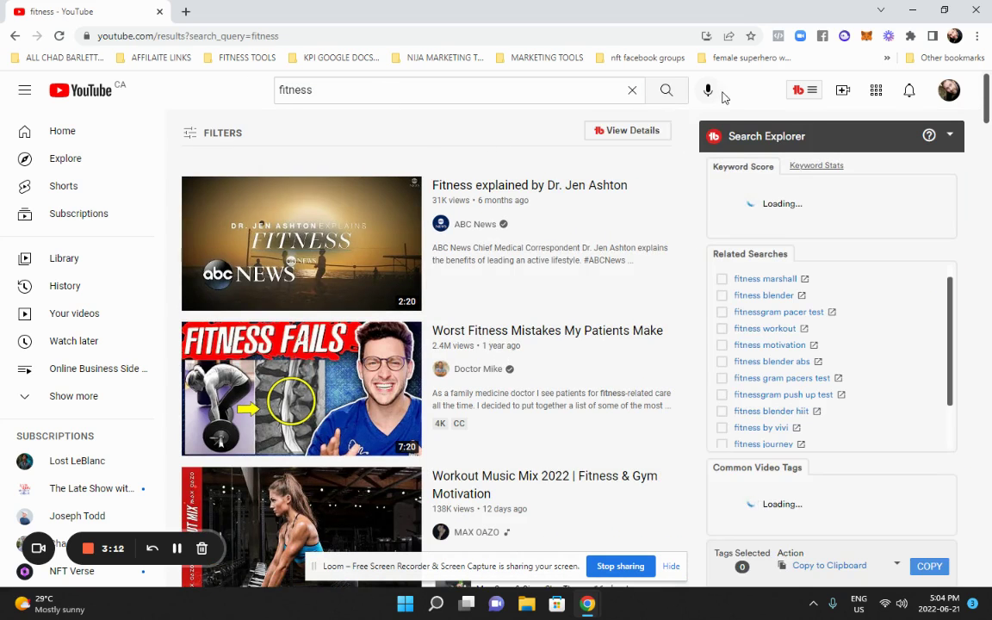
Filter the fitness results to Creative Commons videos and browse through the reusable videos.
click(220, 132)
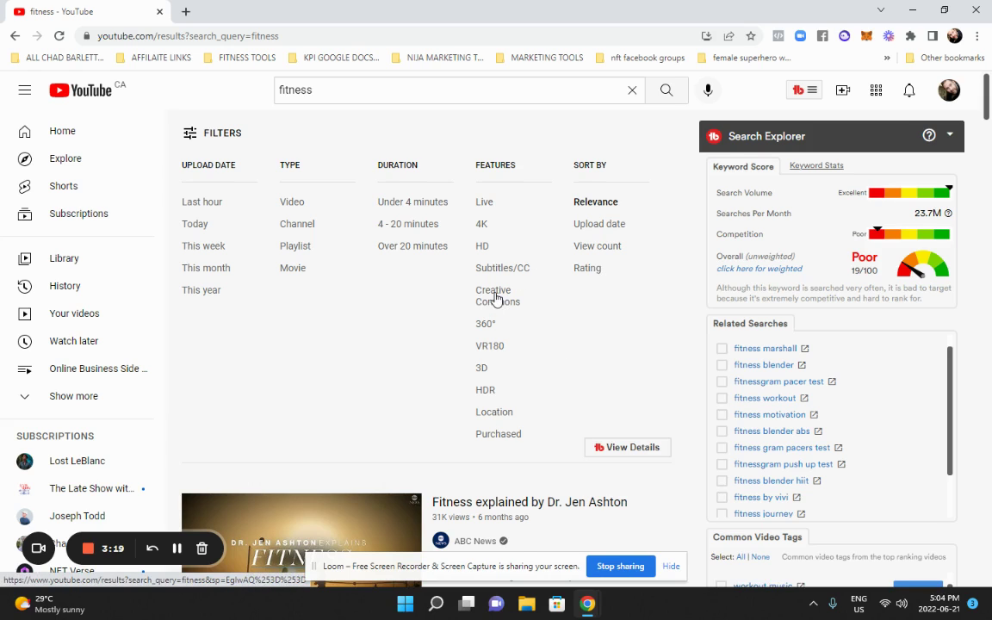
click(498, 300)
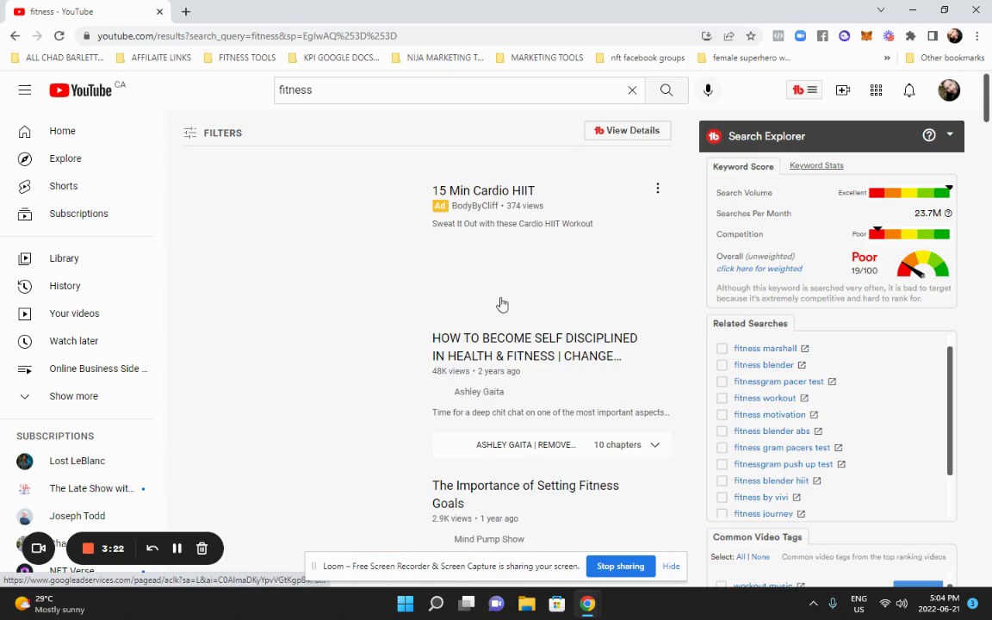
mouse_move(344, 282)
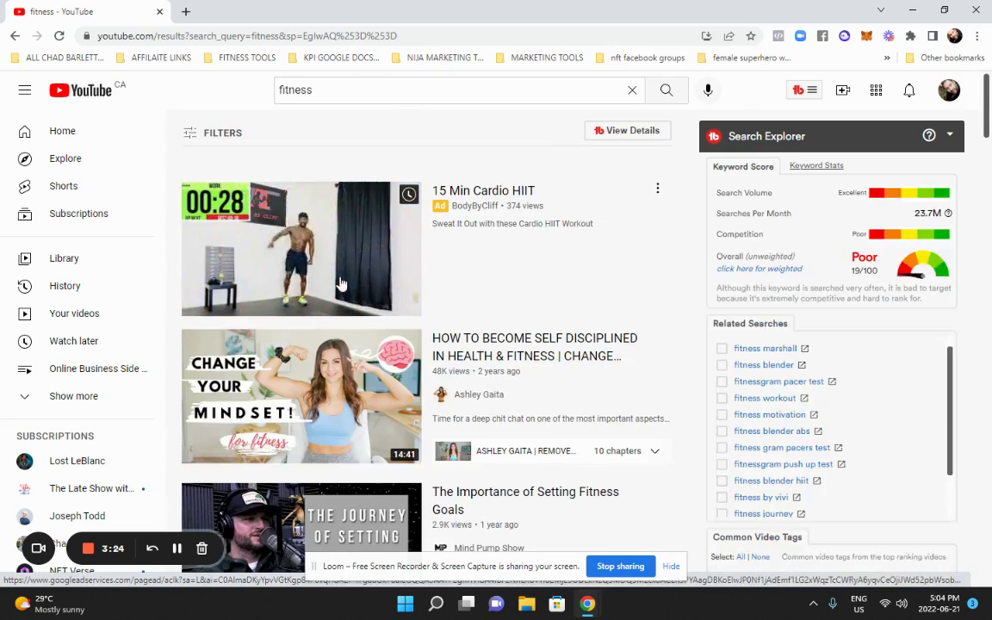
scroll(341, 284, down, 15)
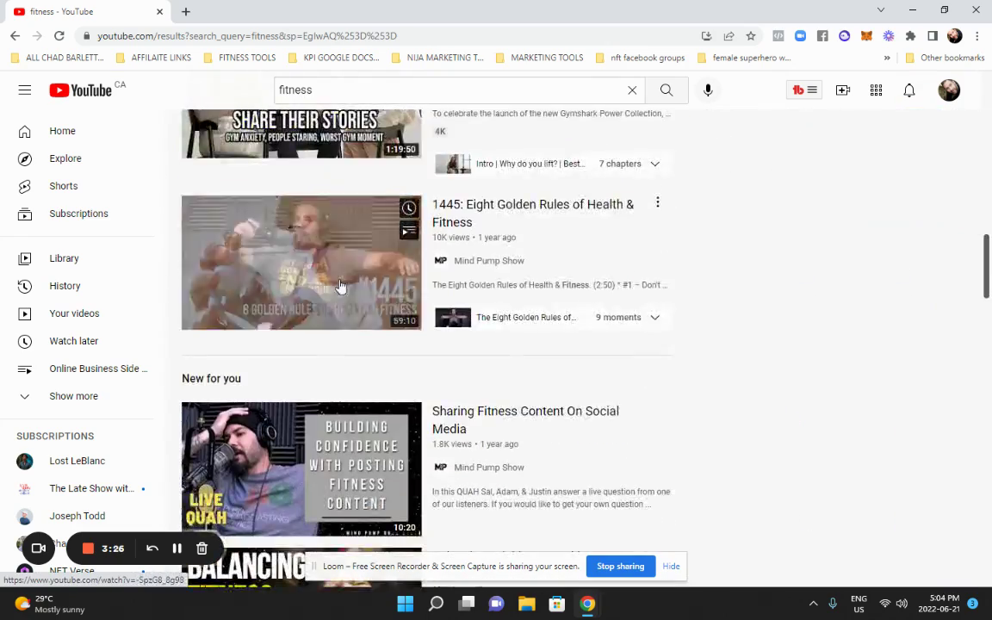
scroll(341, 286, down, 15)
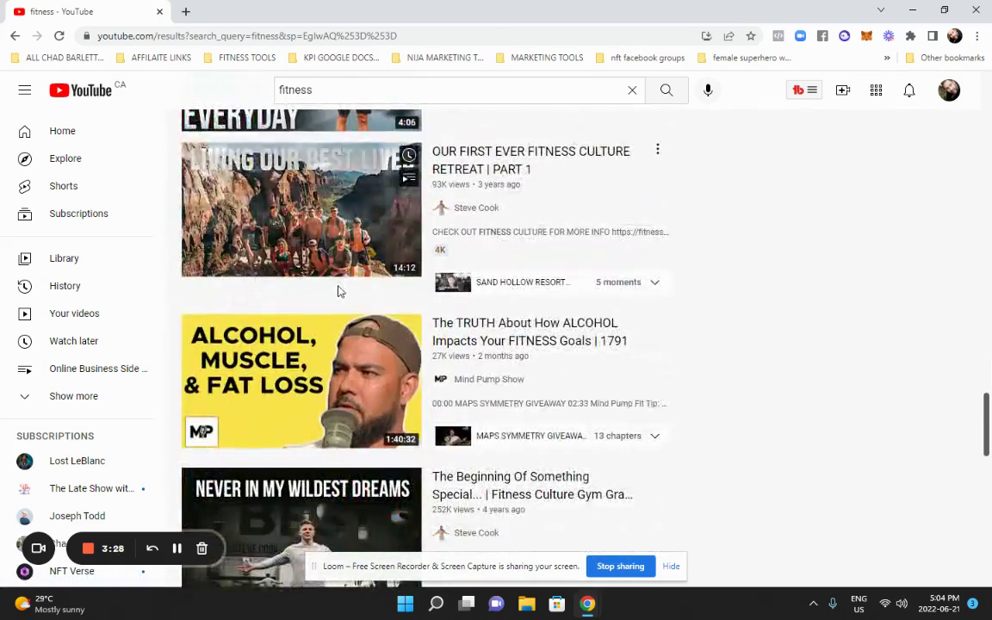
scroll(338, 292, down, 12)
scroll(338, 293, up, 11)
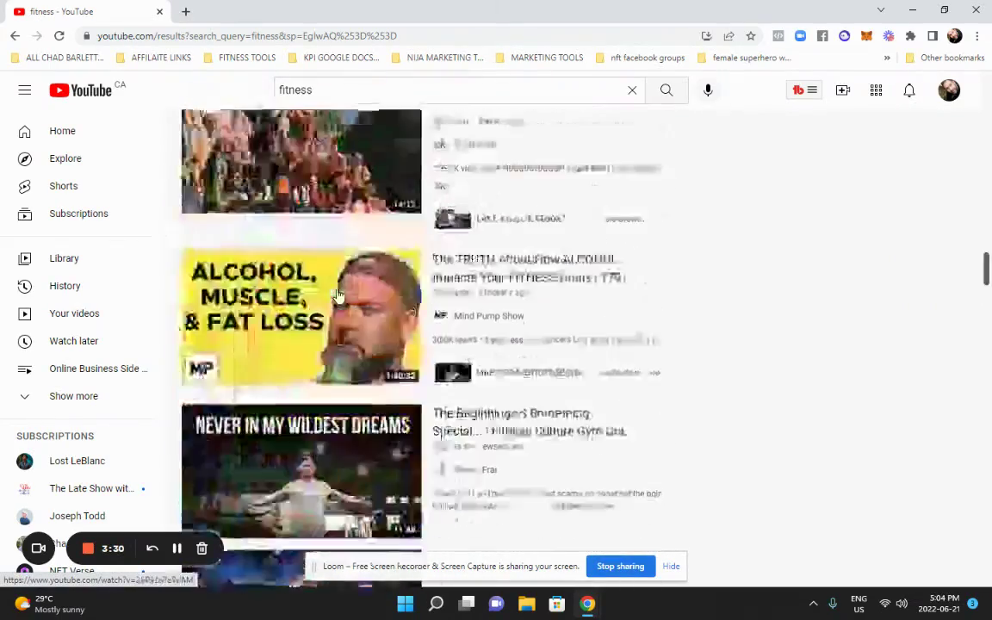
scroll(338, 294, up, 20)
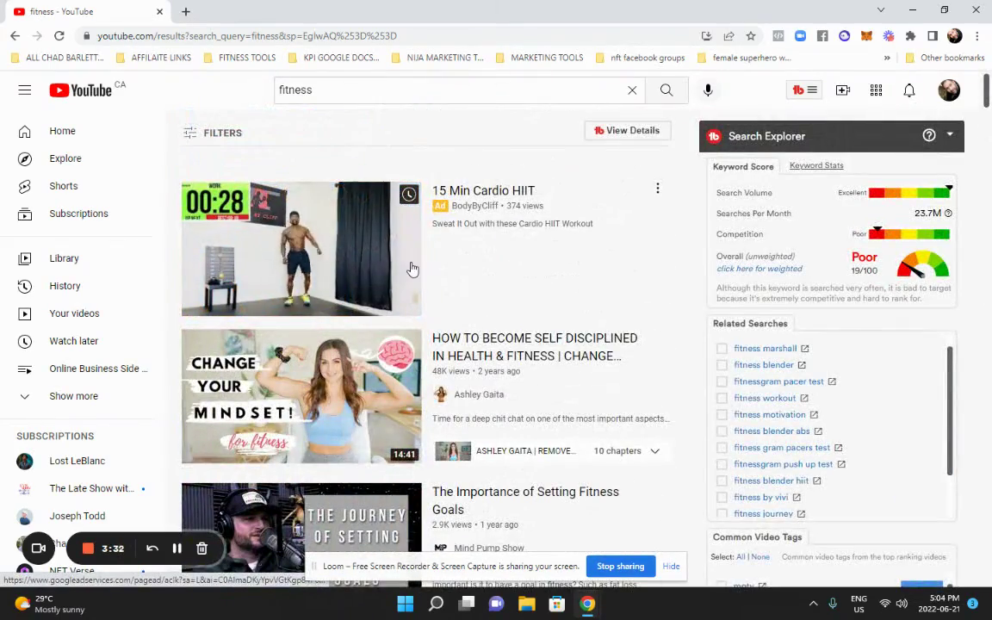
Replace the YouTube results with the Canva website in the same browser tab.
click(231, 37)
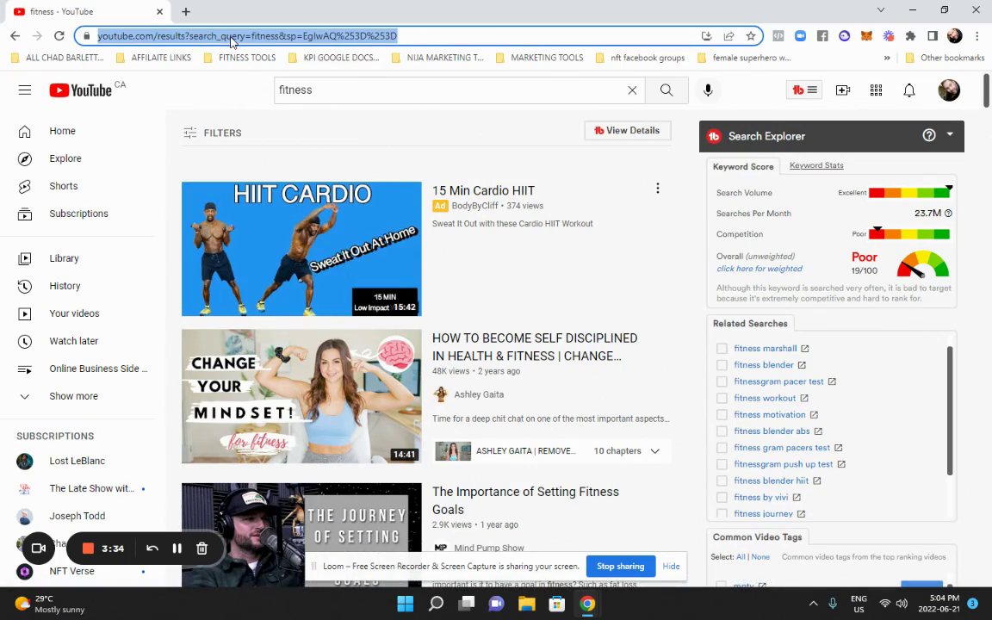
text(canva)
key(Return)
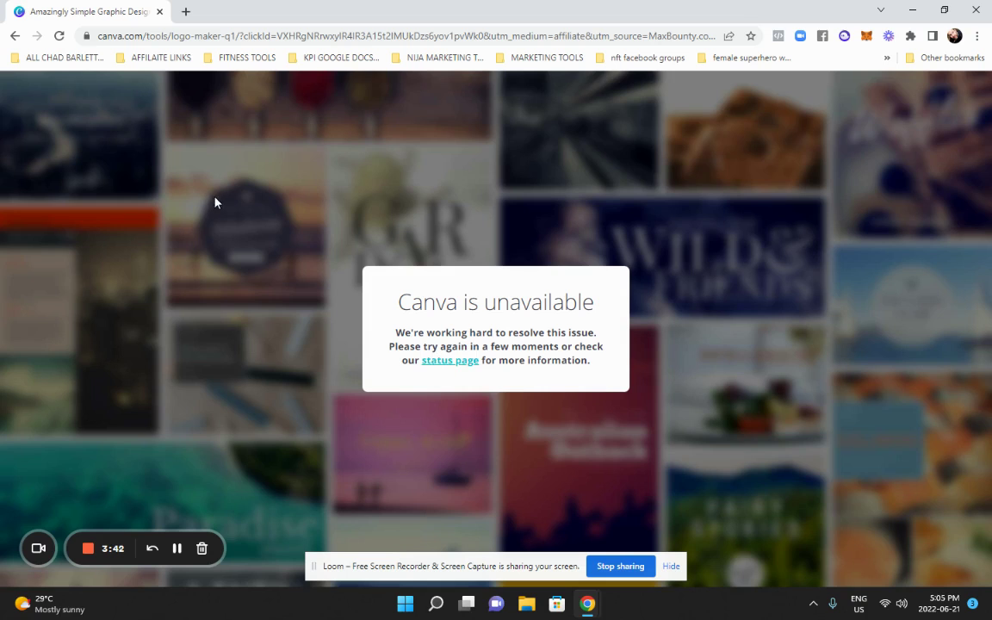
Close the Canva page and view the posting summaries on the two open SocialPilot dashboards.
key(ctrl+w)
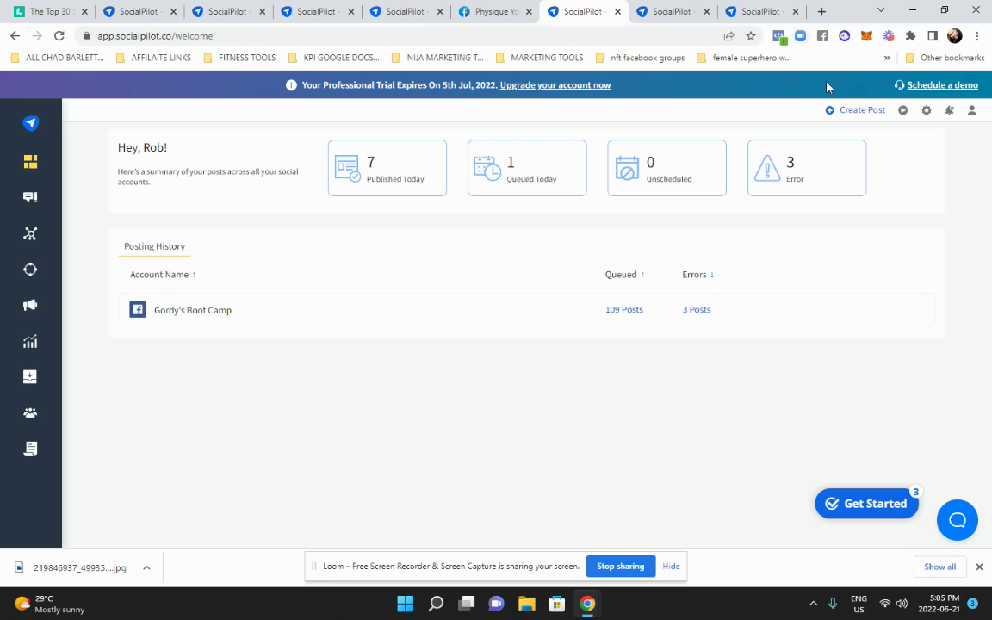
mouse_move(104, 152)
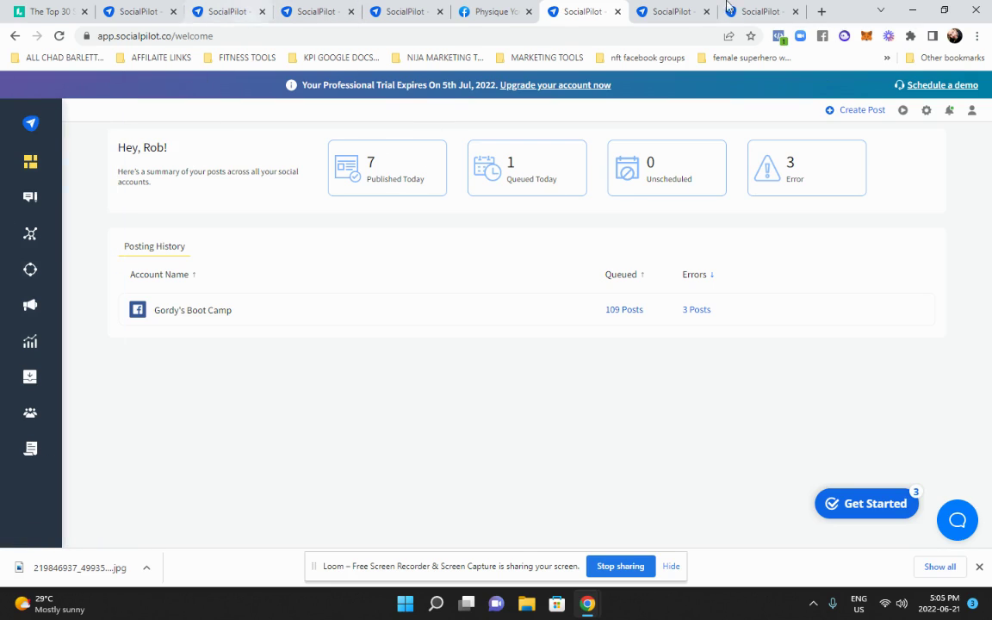
click(685, 8)
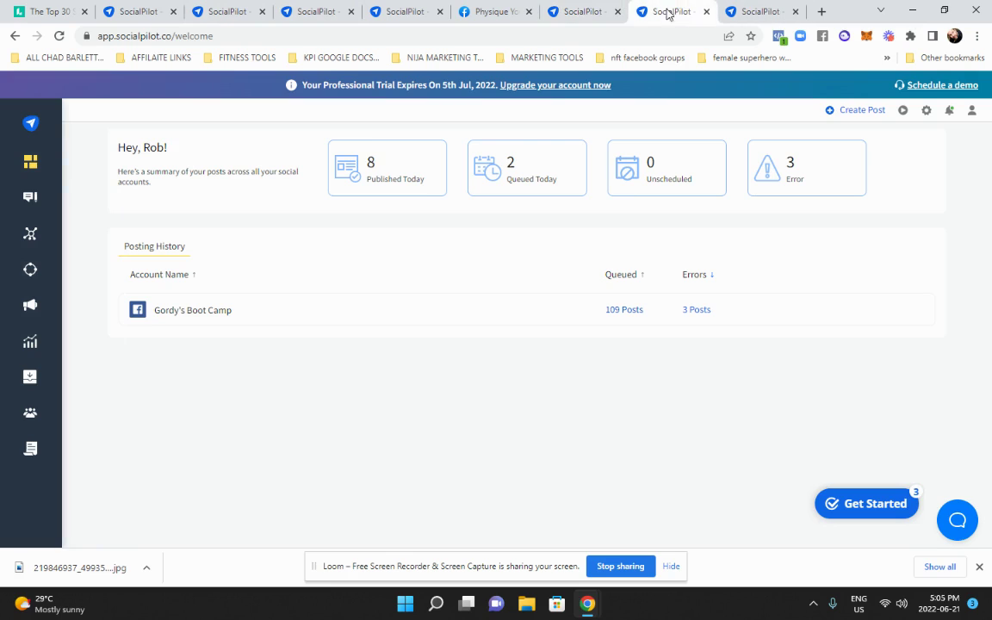
click(573, 10)
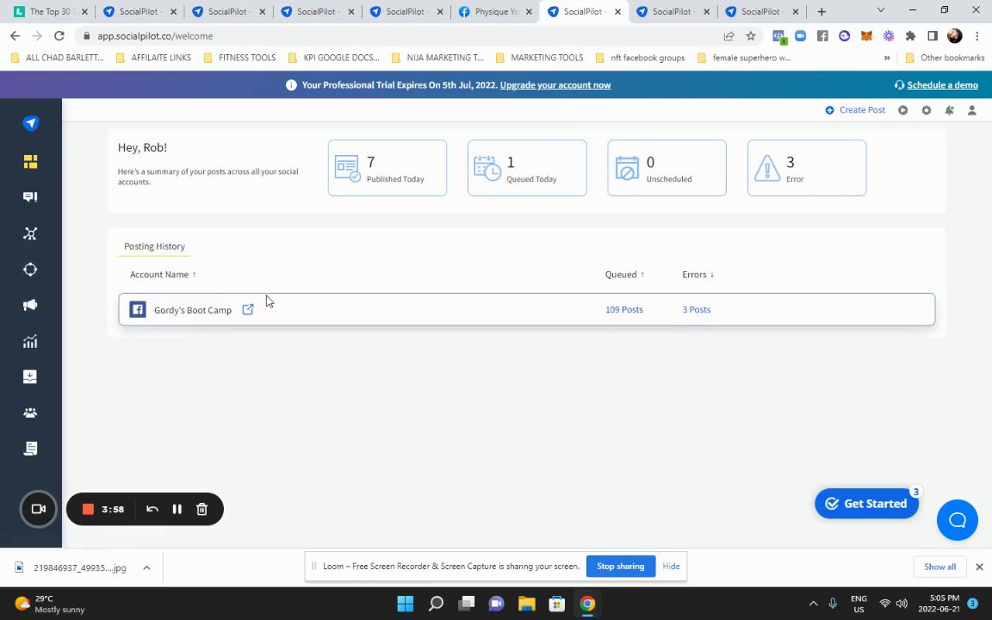